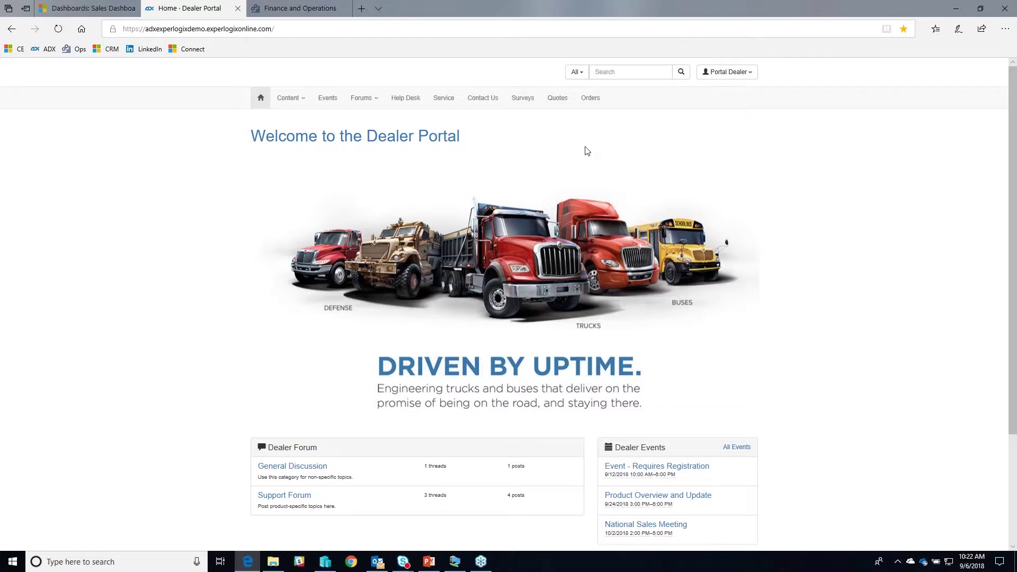
# Create a new quote in the dealer portal and name it "New Truck for webinar"
pyautogui.click(556, 103)
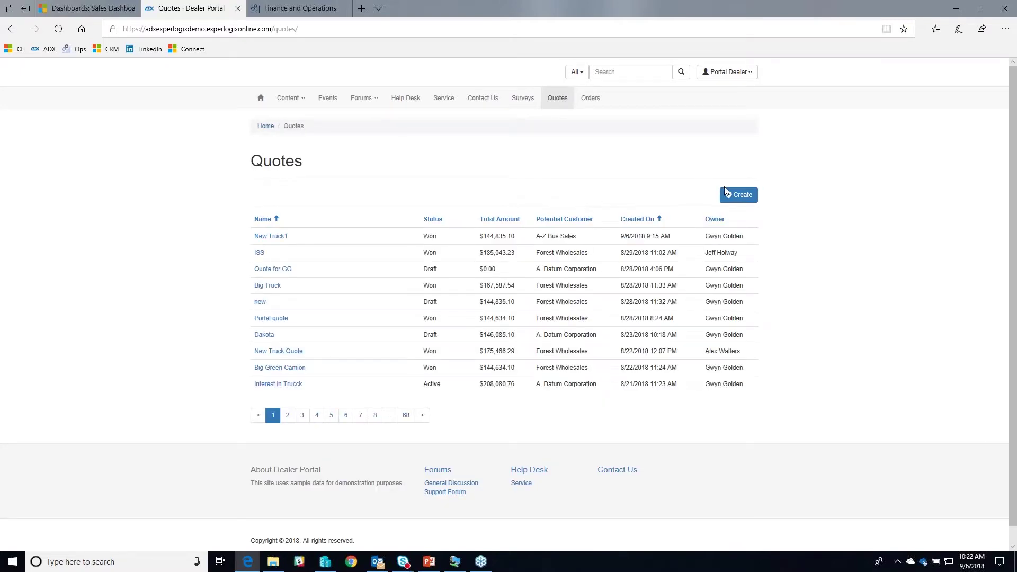
pyautogui.click(739, 196)
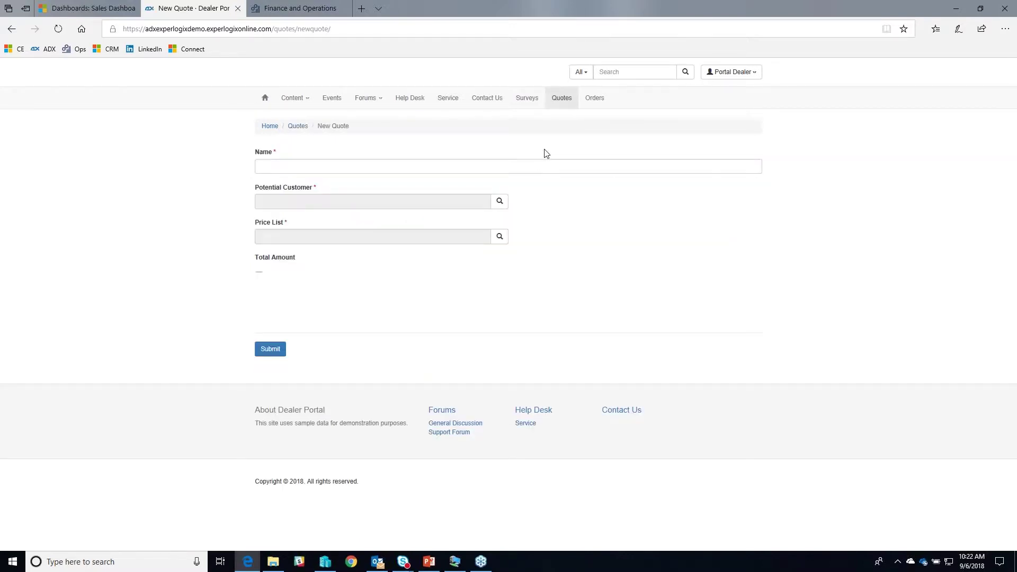
pyautogui.click(397, 167)
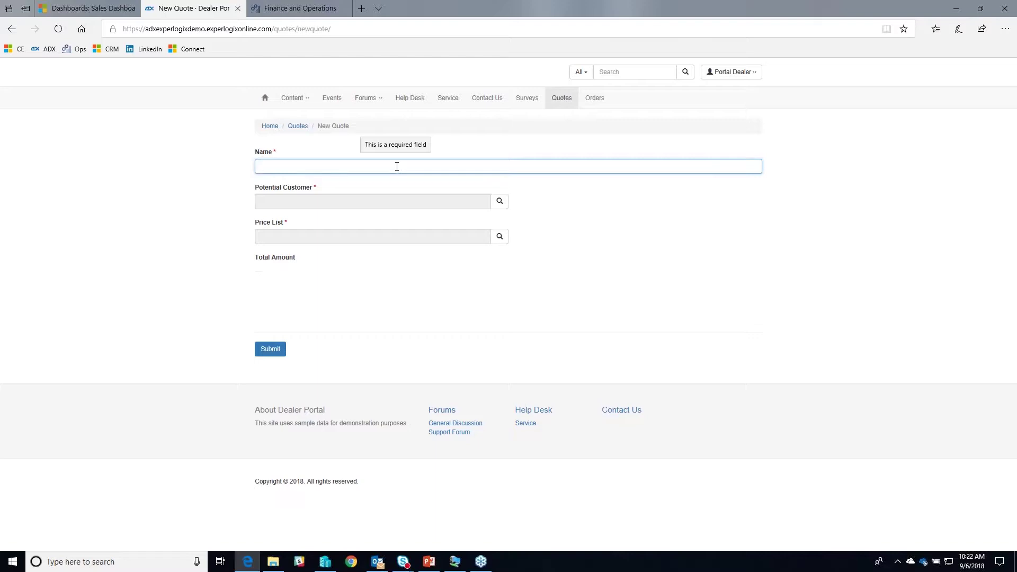
pyautogui.write('New Truck for webinar')
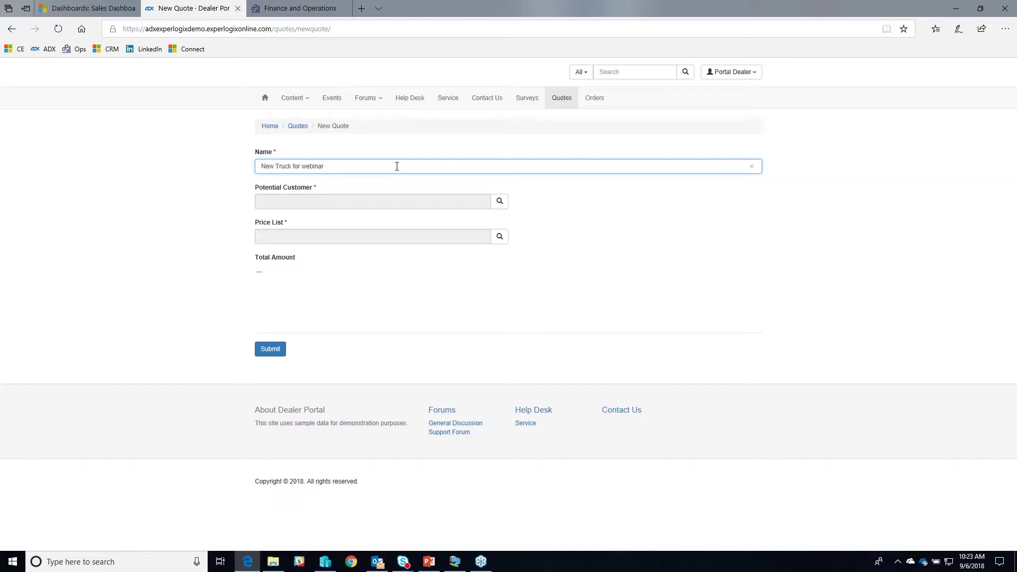
# Look up "forest" in the account records and set Forest Wholesales as the quote's potential customer
pyautogui.click(500, 201)
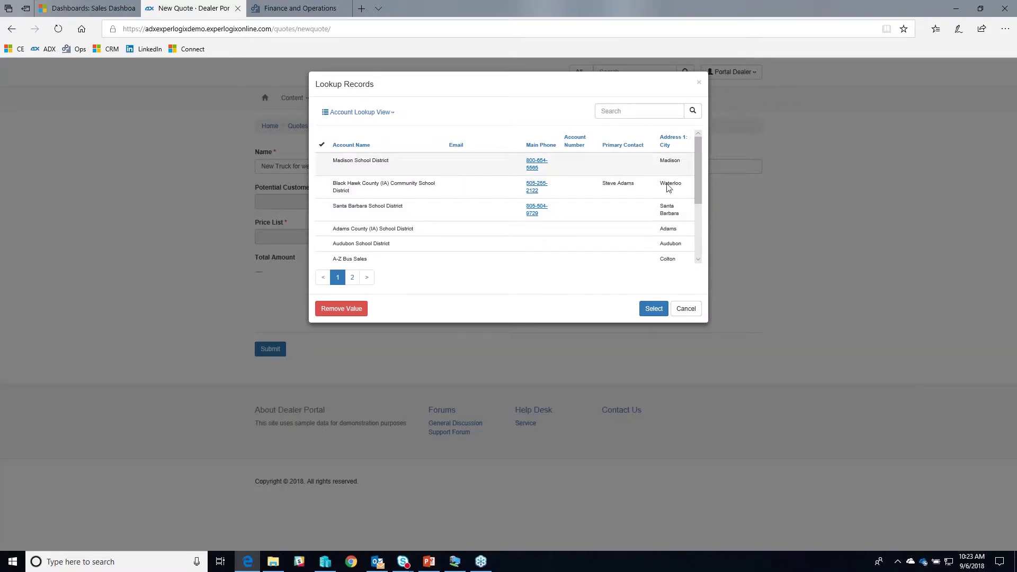
pyautogui.click(608, 110)
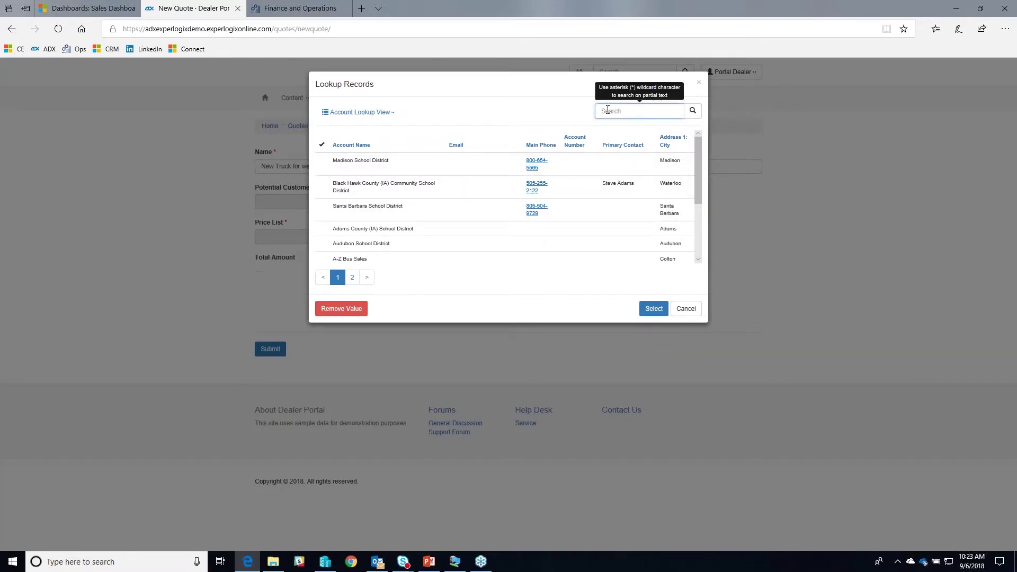
pyautogui.write('forest')
pyautogui.press('Return')
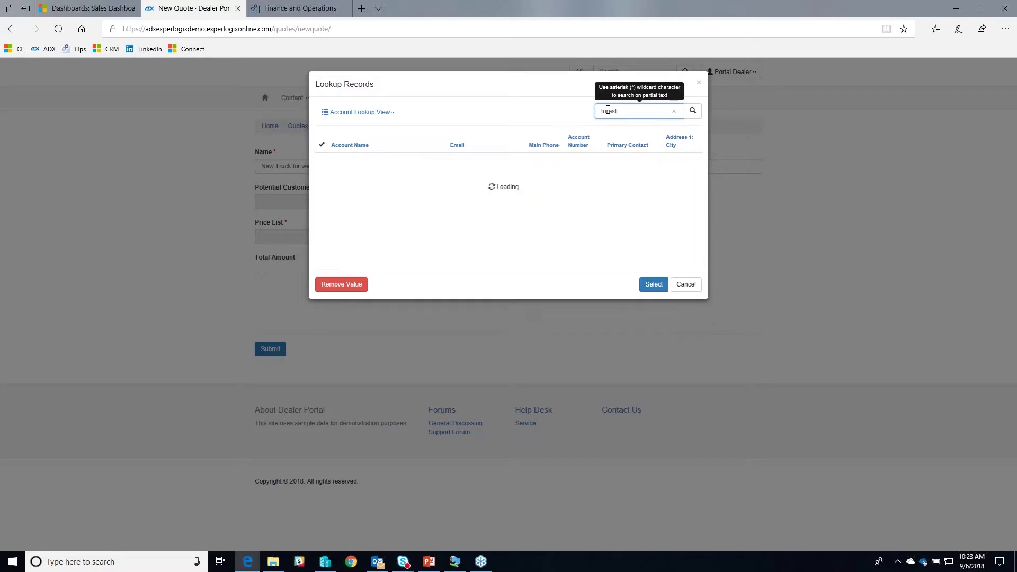
pyautogui.click(348, 160)
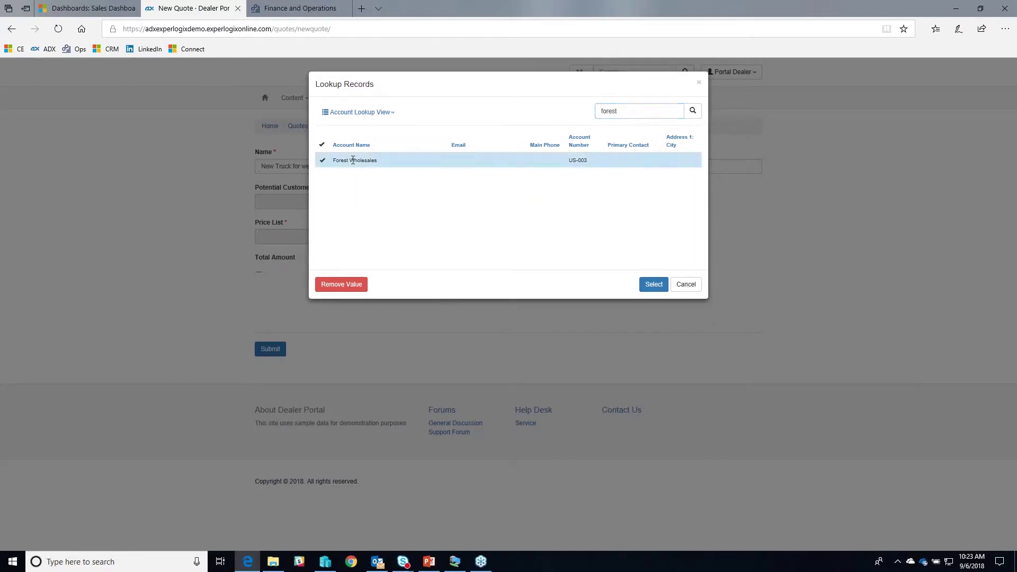
pyautogui.click(646, 285)
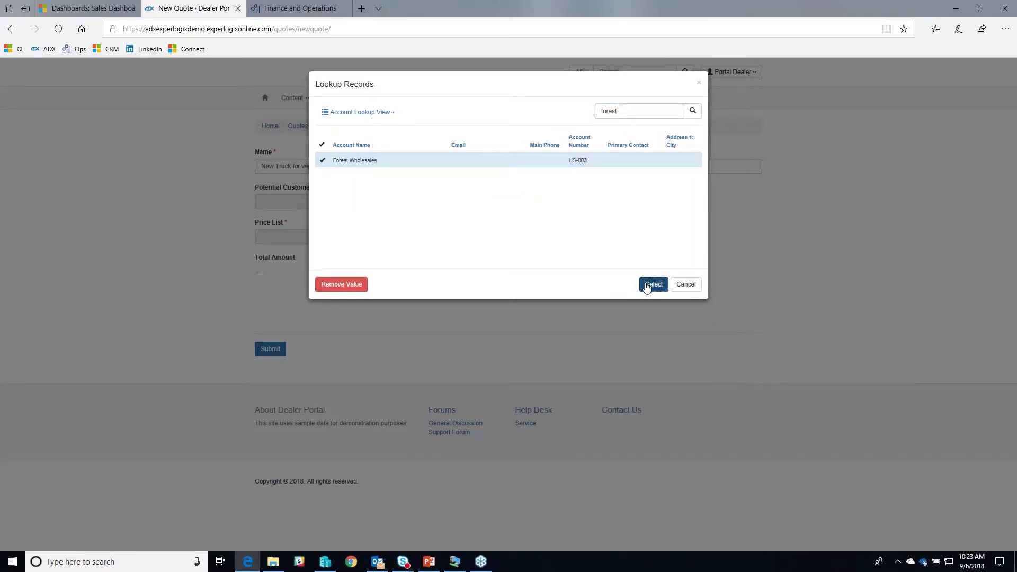
# Set the price list to CRM Service USA (sample) and submit the new quote
pyautogui.click(499, 237)
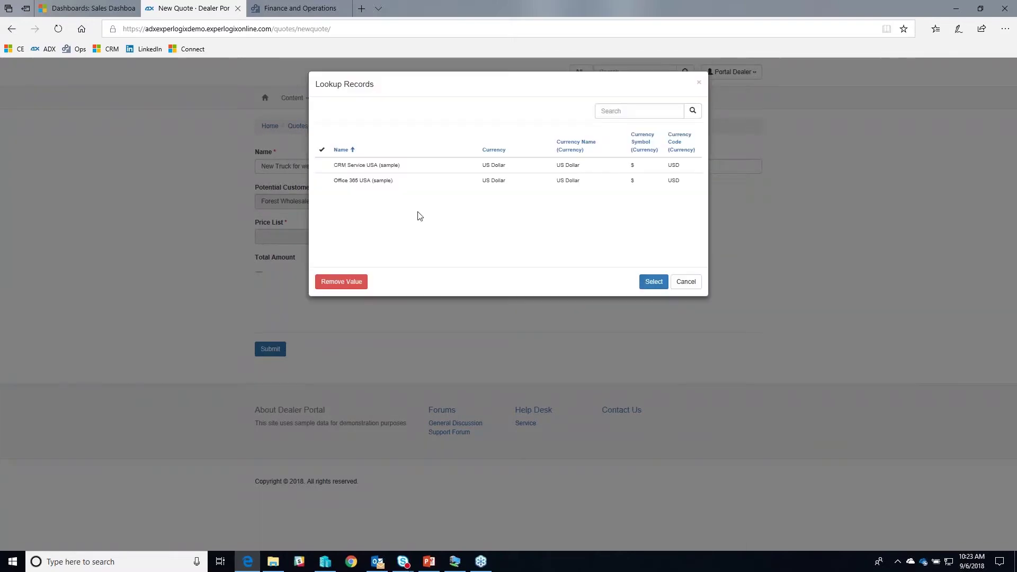
pyautogui.click(378, 169)
pyautogui.click(654, 281)
pyautogui.click(271, 349)
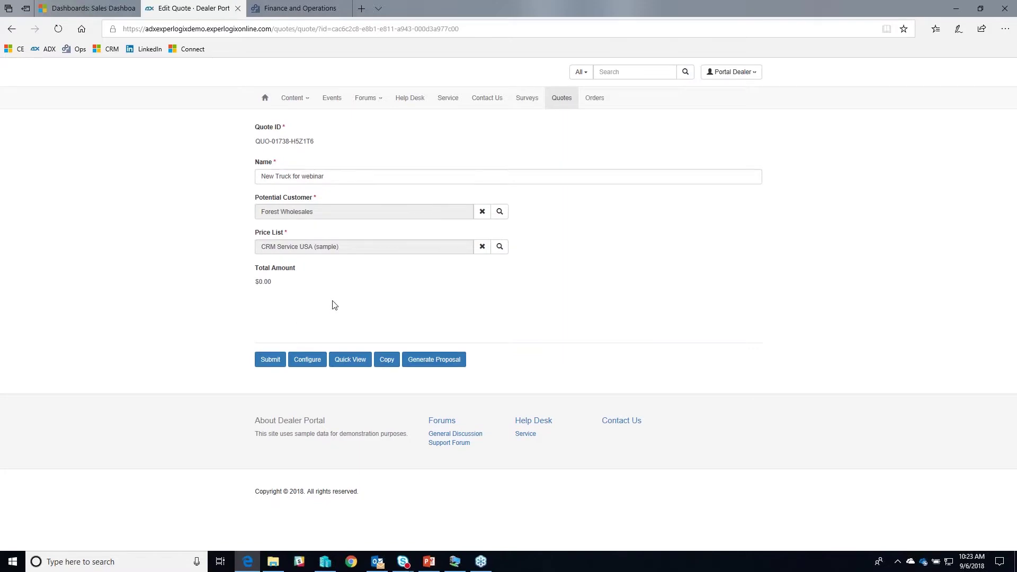
# Start configuring the quote with the Configure My Truck option and choose the EX5000 2016 model
pyautogui.click(305, 361)
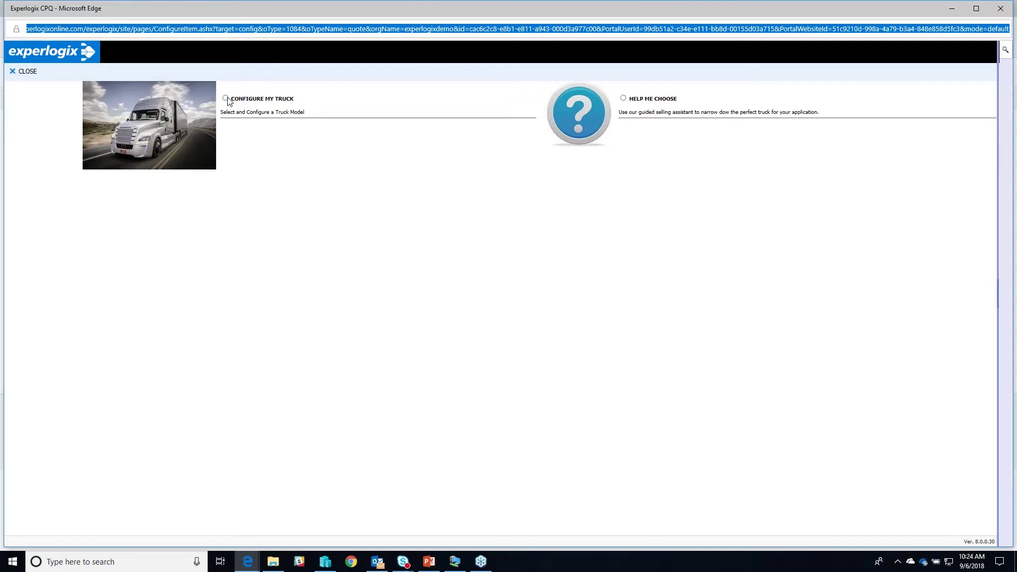
pyautogui.click(190, 99)
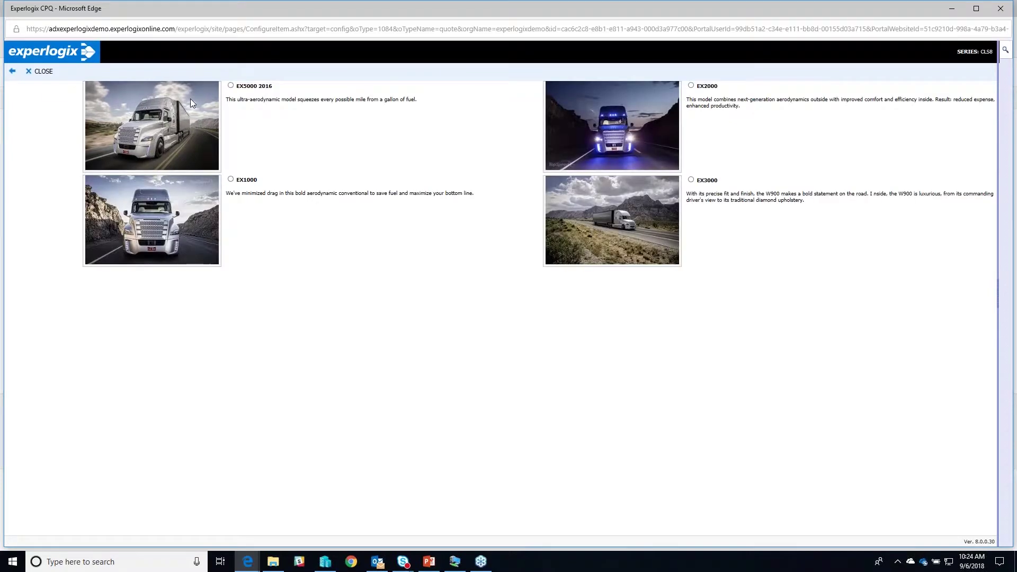
pyautogui.click(170, 121)
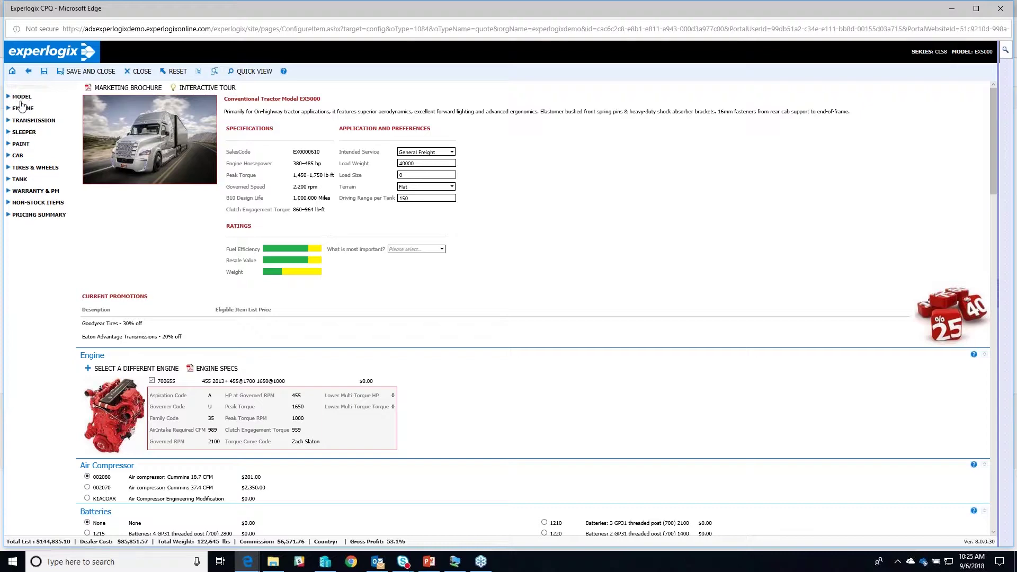
pyautogui.scroll(-6, 498, 297)
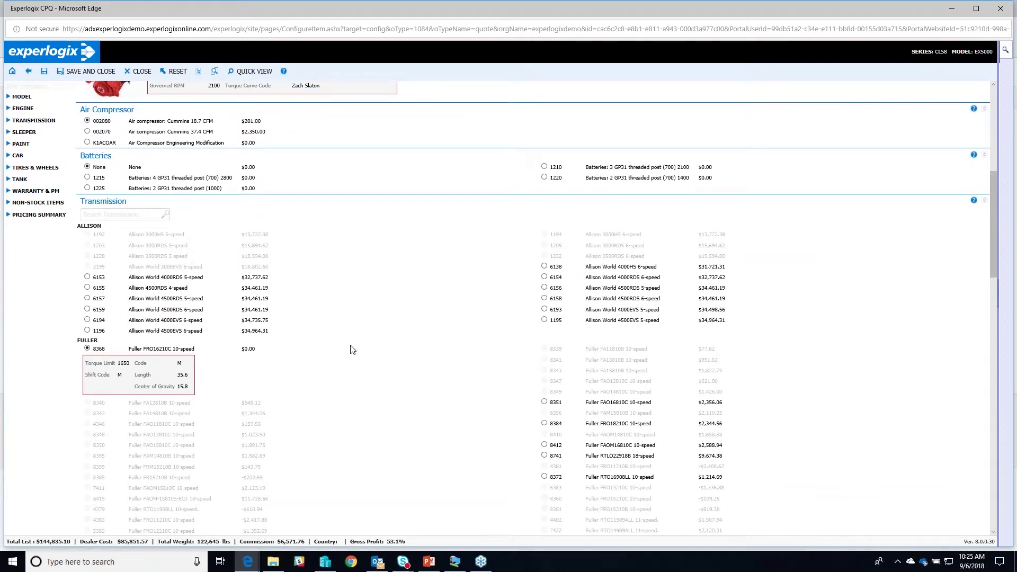
pyautogui.scroll(5, 354, 342)
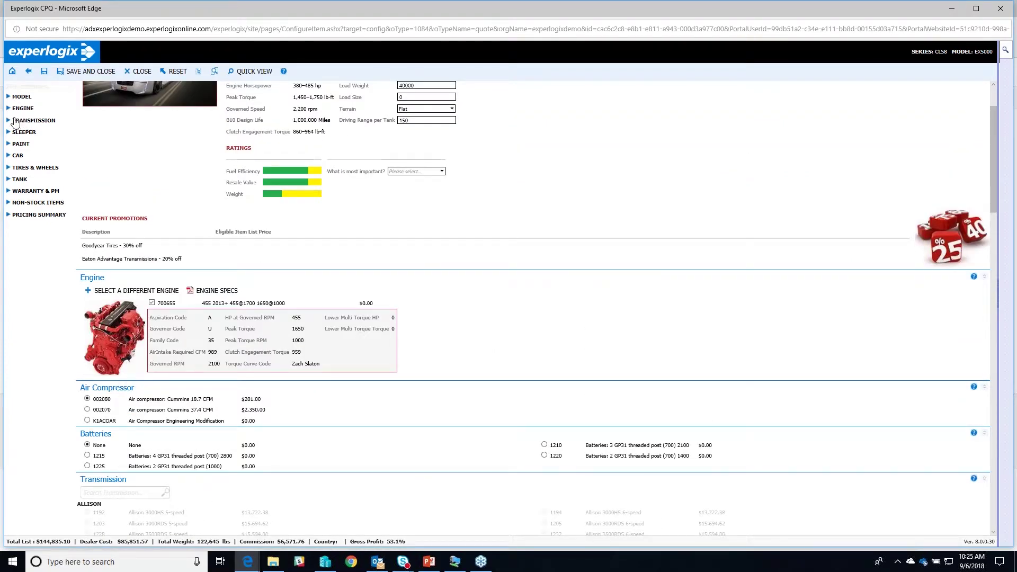
pyautogui.click(16, 120)
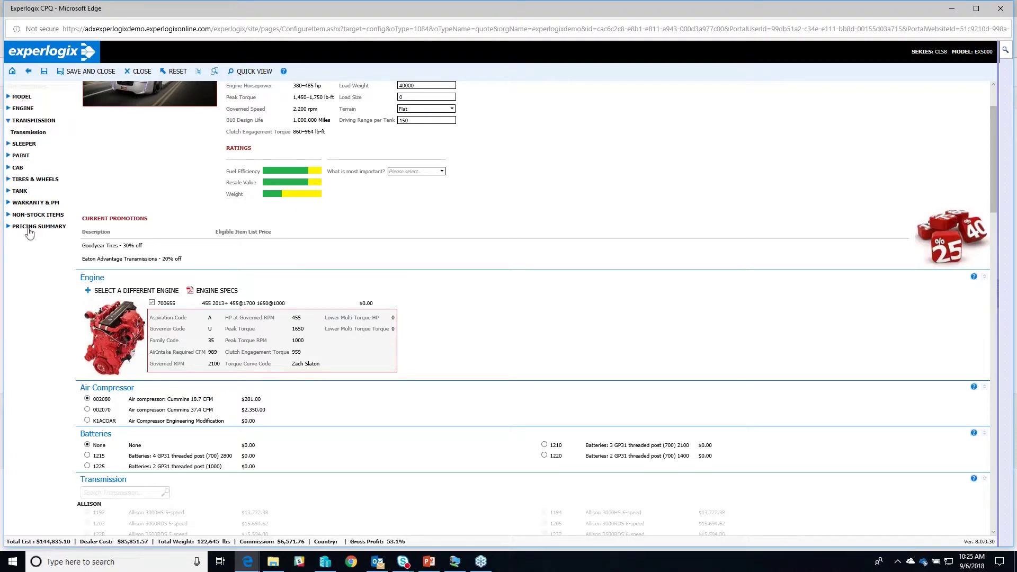
pyautogui.scroll(1, 473, 275)
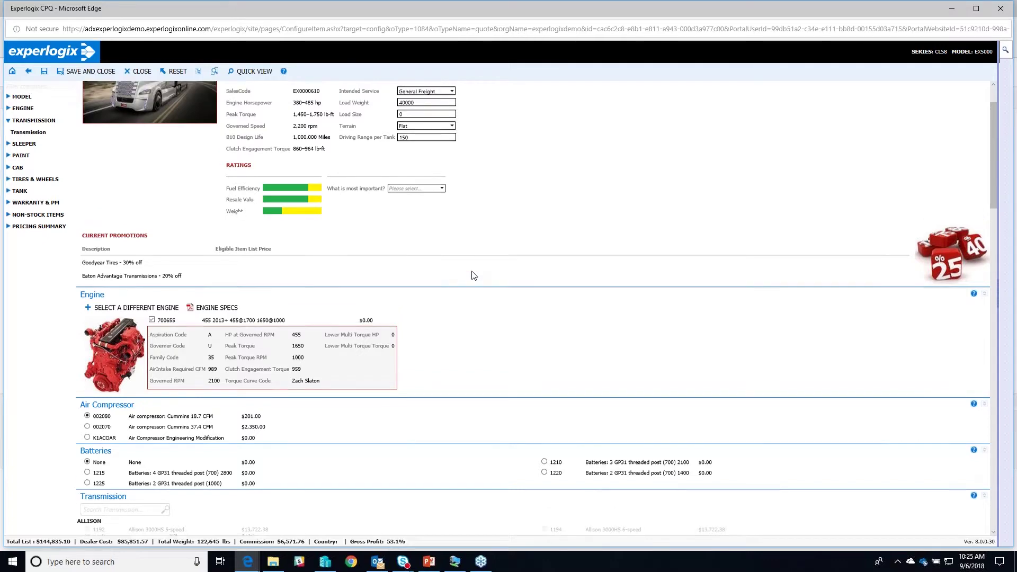
pyautogui.scroll(2, 473, 275)
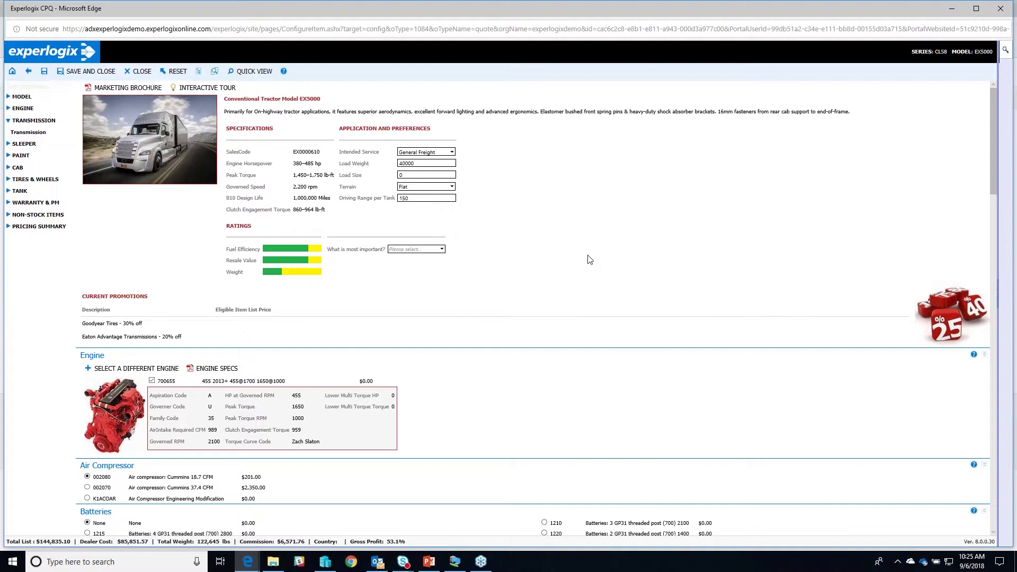
# Set Fuel Economy as what is most important and accept the suggested aerodynamic package and Michelin XONE XDN2 rear tires
pyautogui.click(442, 250)
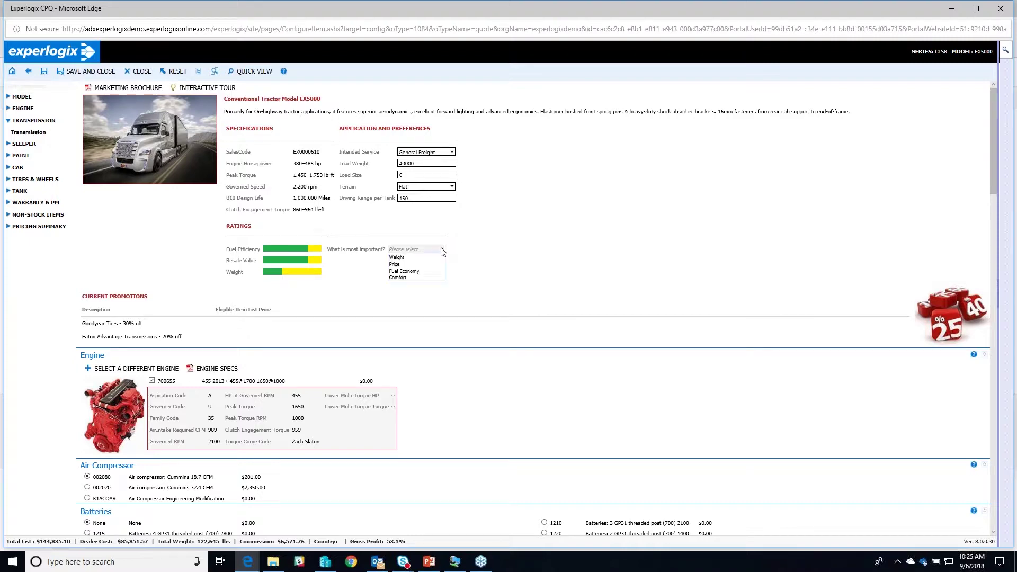
pyautogui.click(415, 273)
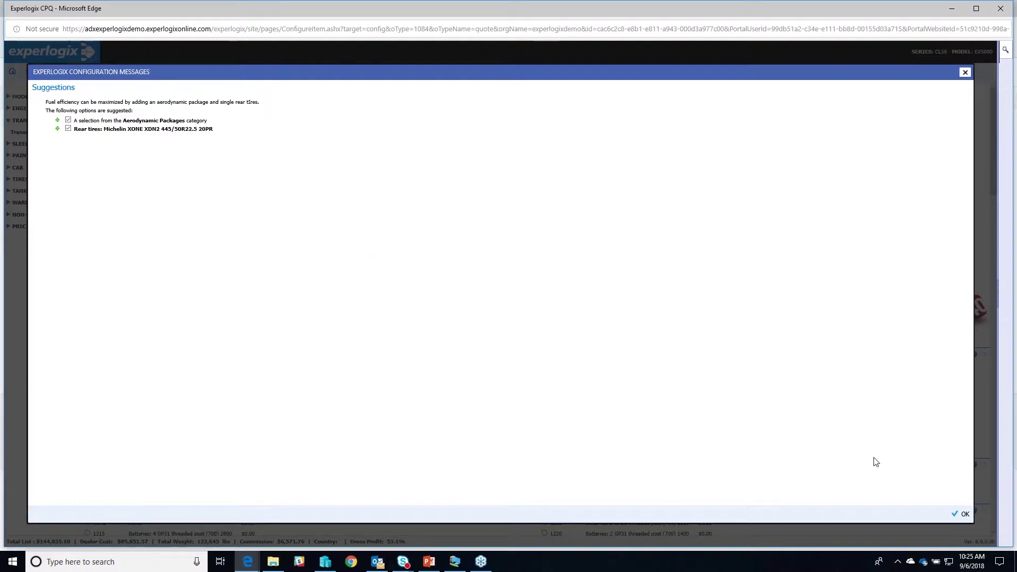
pyautogui.click(958, 507)
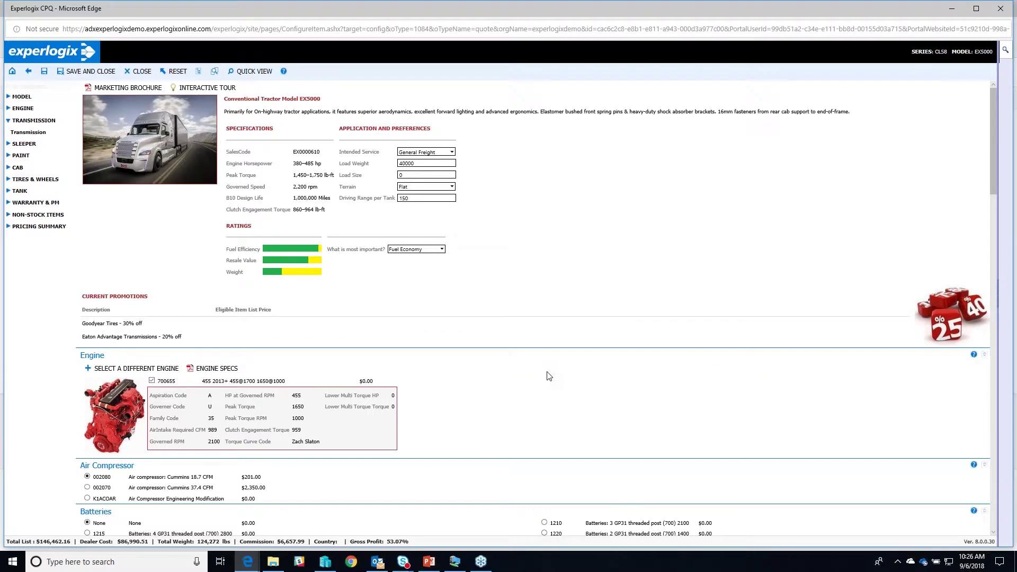
# Filter the available engines to peak torque >1800 and save engine 123686 (ISX15 485 2013) as the selection
pyautogui.scroll(-1, 548, 375)
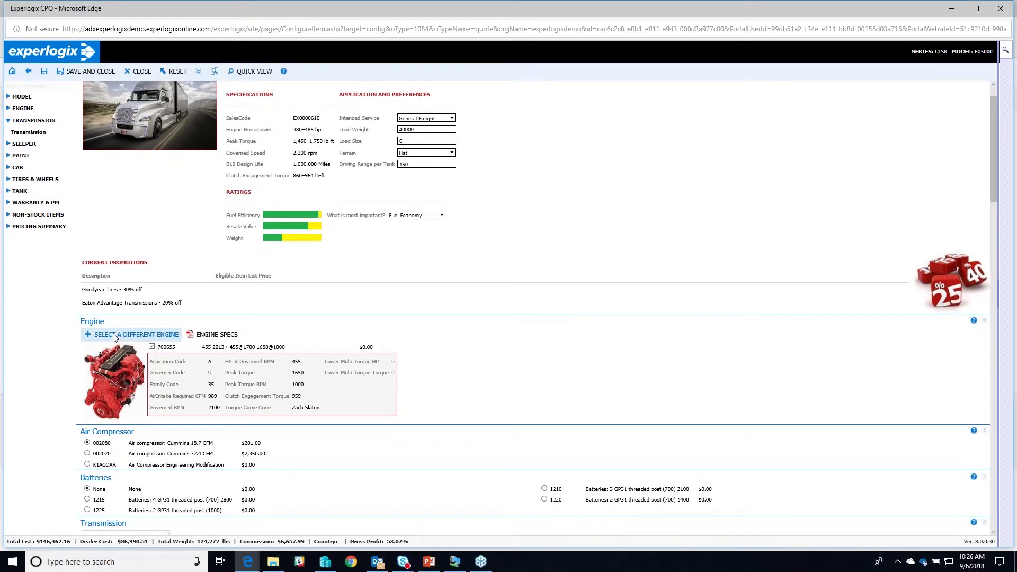
pyautogui.click(115, 336)
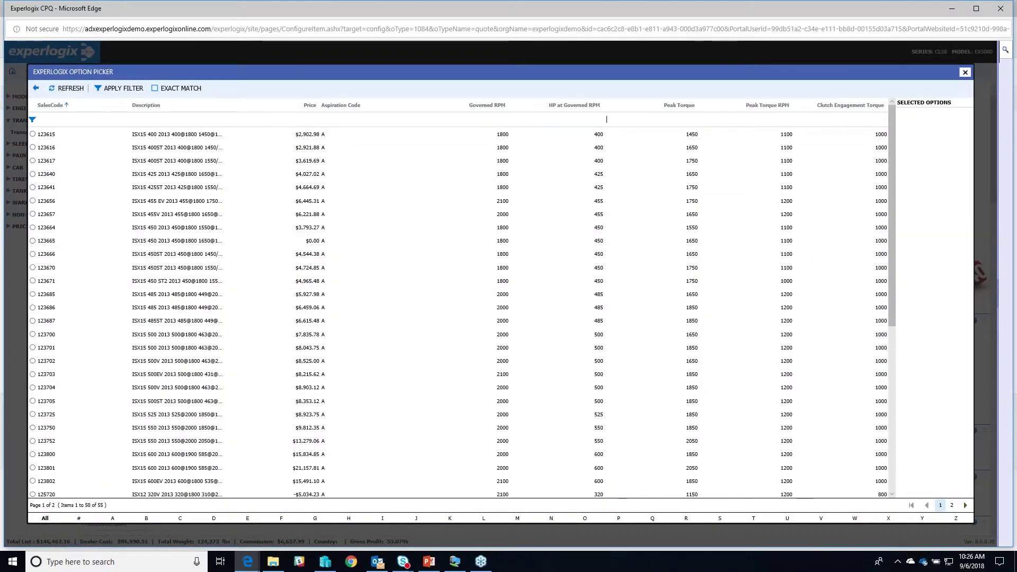
pyautogui.click(665, 116)
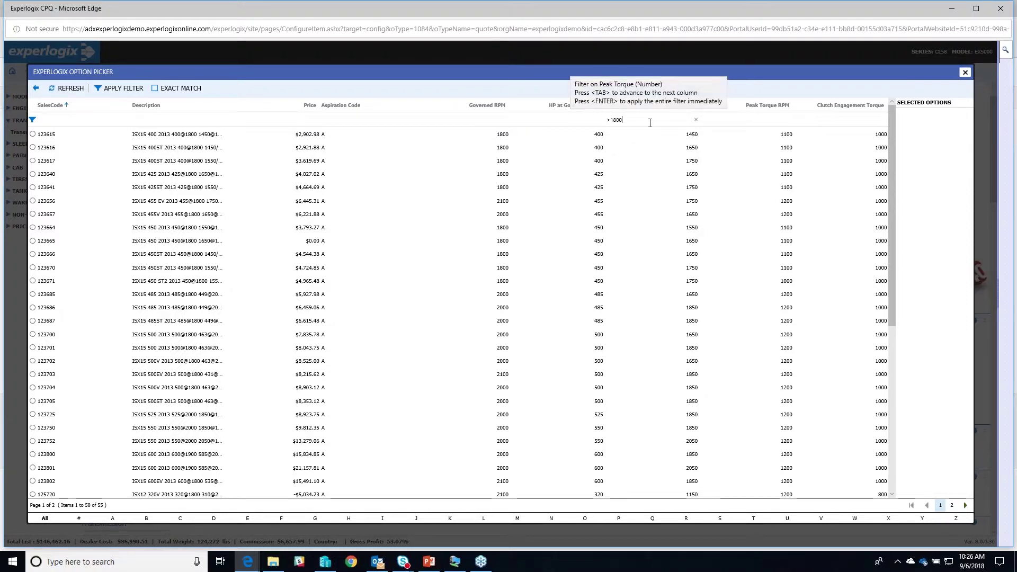
pyautogui.press('Return')
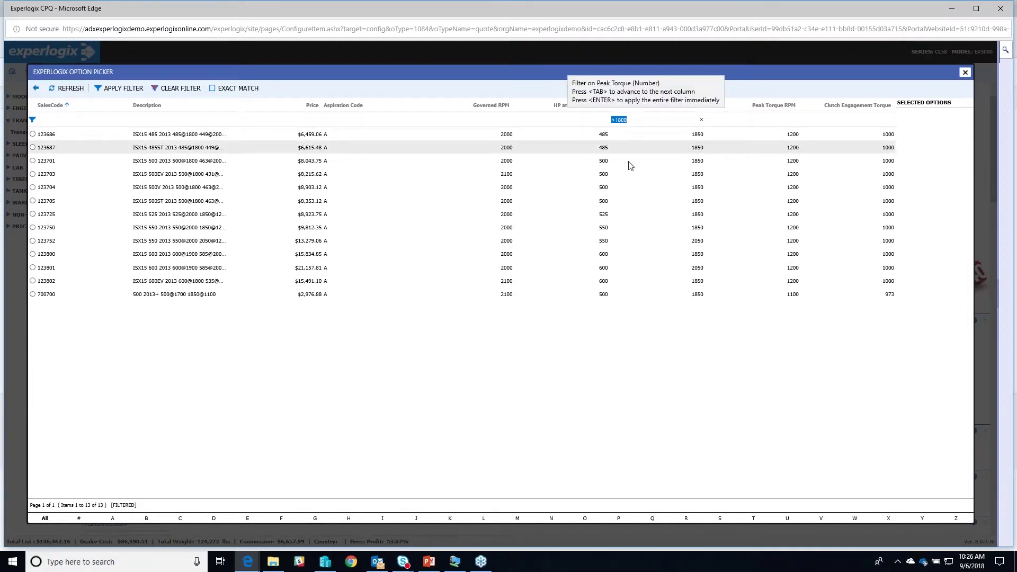
pyautogui.click(33, 135)
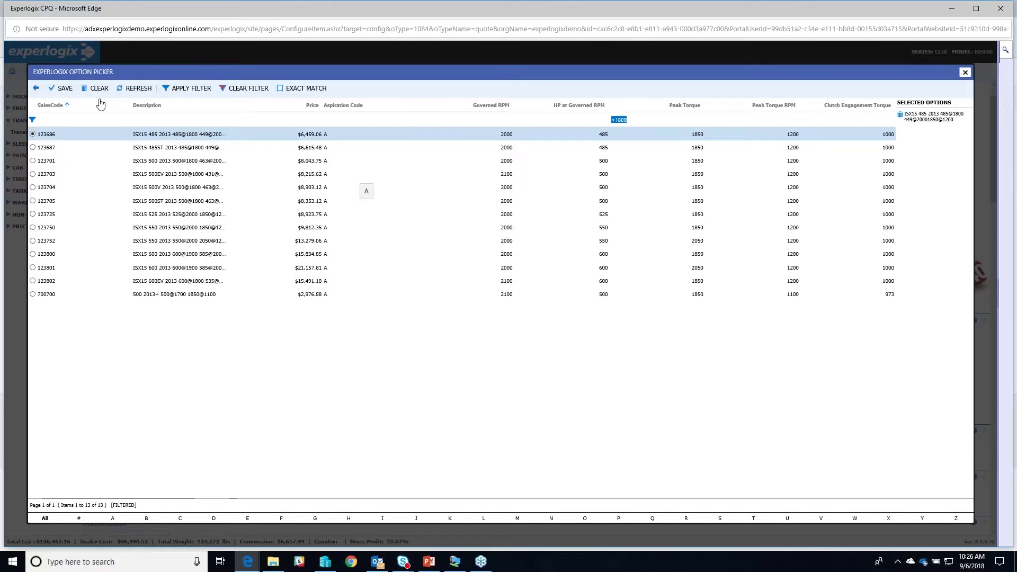
pyautogui.click(66, 89)
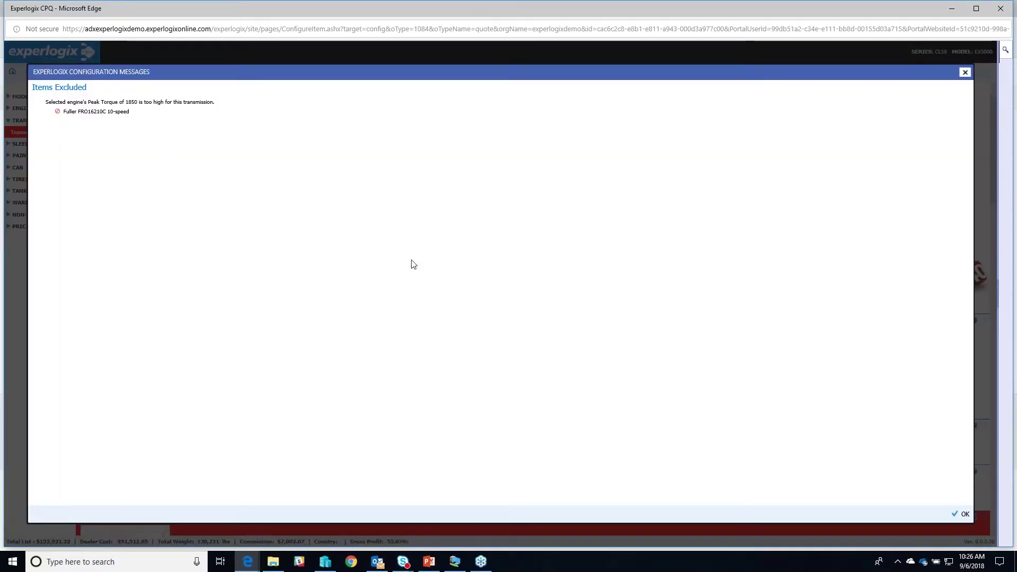
# Acknowledge the excluded transmission and replace it with 6153, the Allison World 4000RDS 5-speed
pyautogui.click(963, 515)
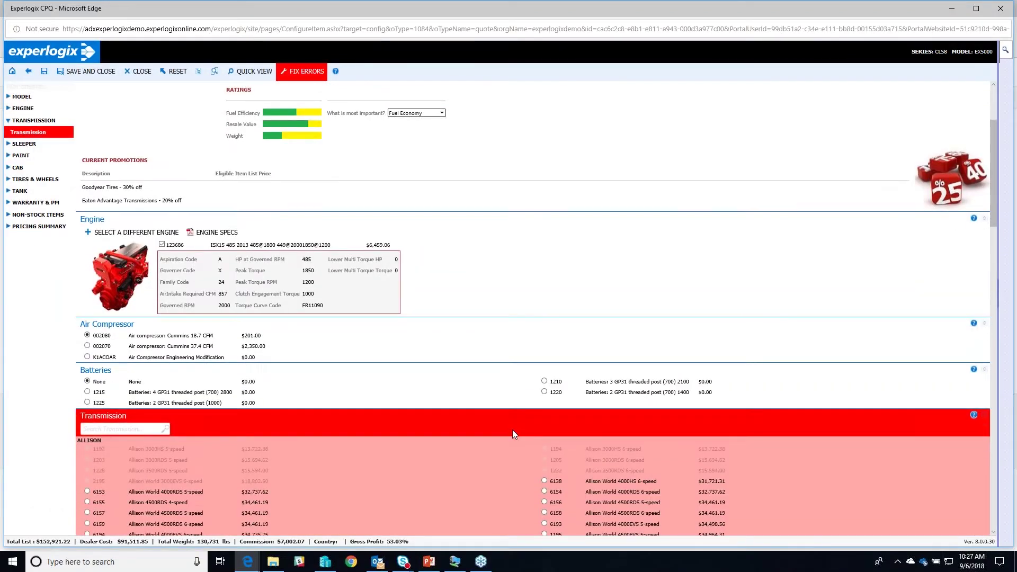
pyautogui.scroll(-5, 513, 430)
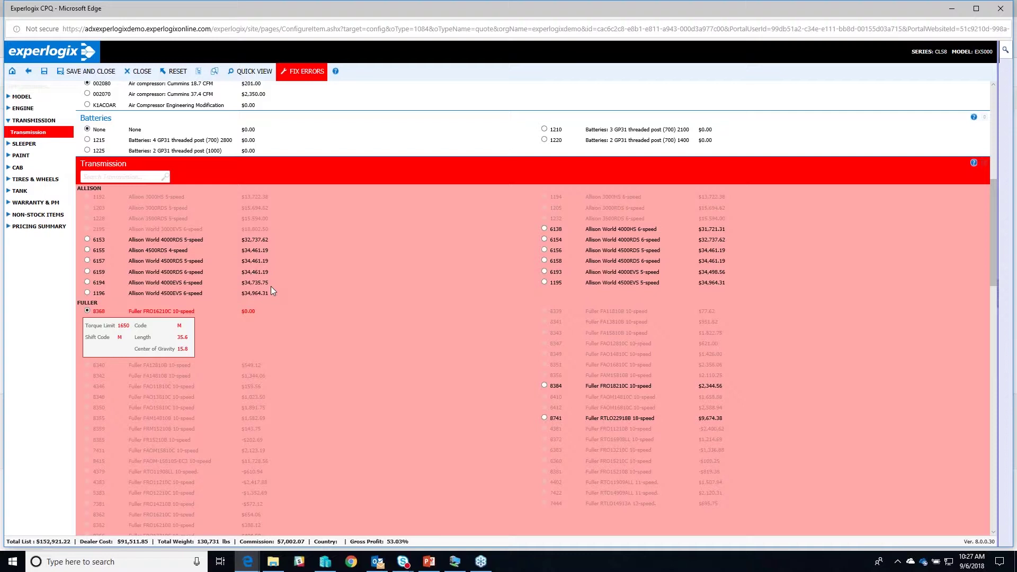
pyautogui.click(86, 239)
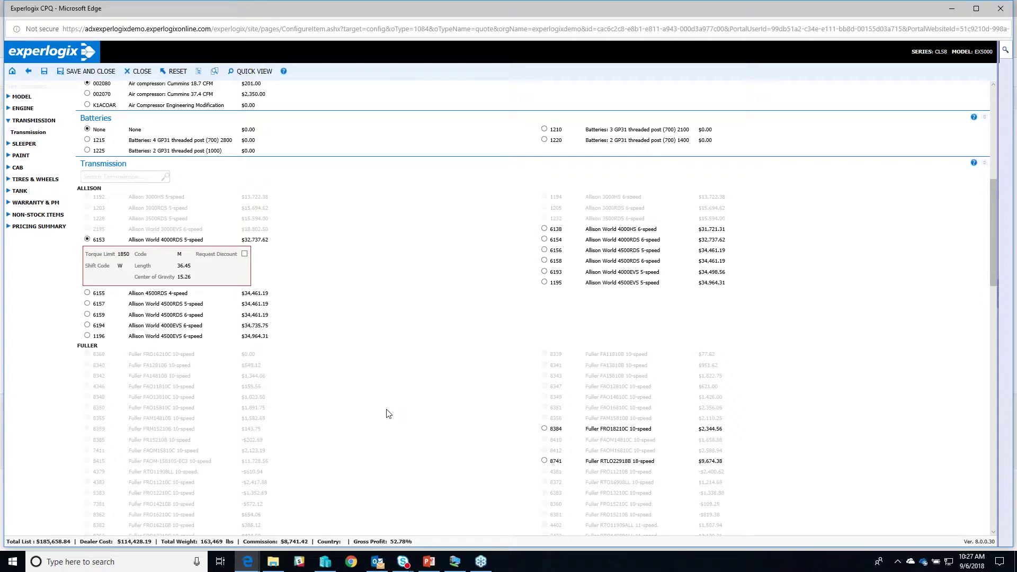
# Add the Integral 52in Regional Sleeper and accept the suggested liftable lower bunk and drawer-style refrigerator with integral freezer
pyautogui.scroll(-3, 388, 414)
pyautogui.scroll(-4, 388, 414)
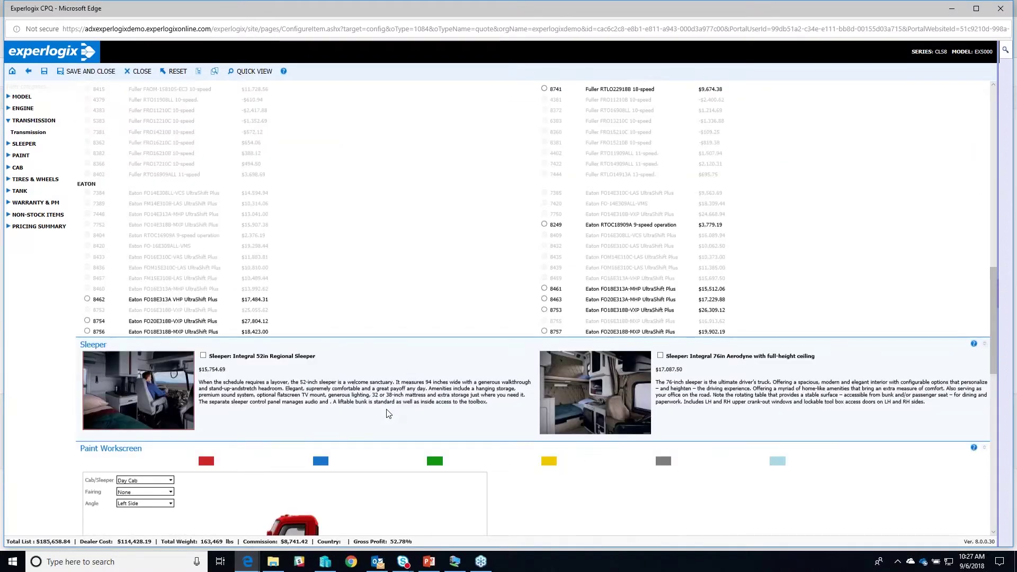
pyautogui.click(203, 316)
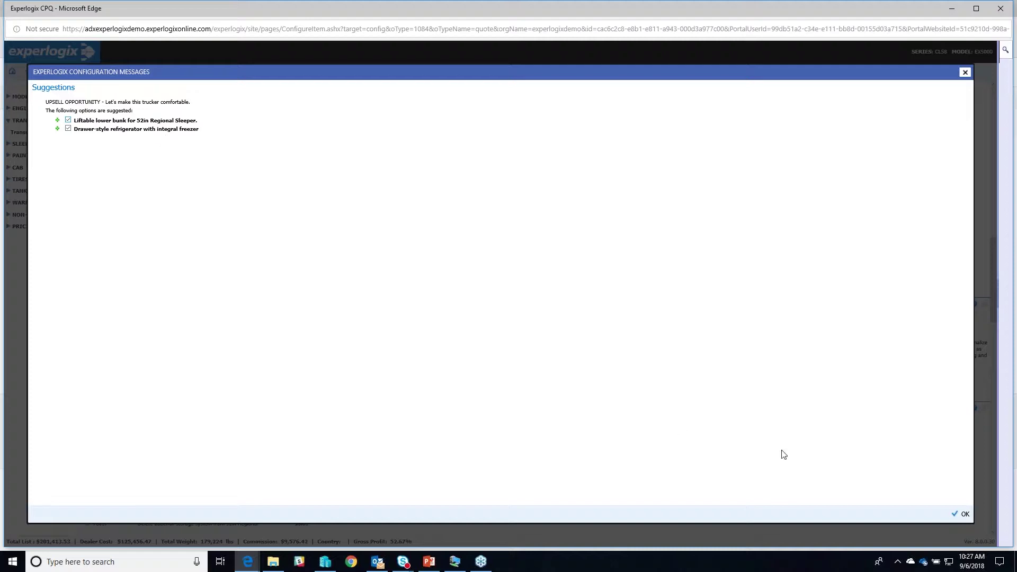
pyautogui.click(957, 511)
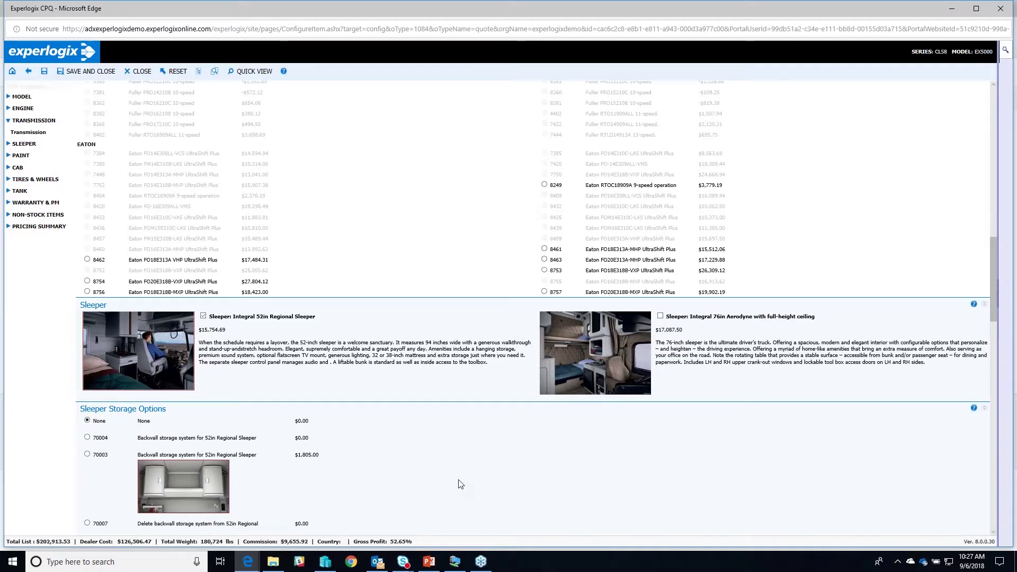
pyautogui.scroll(-2, 460, 477)
pyautogui.scroll(-3, 460, 477)
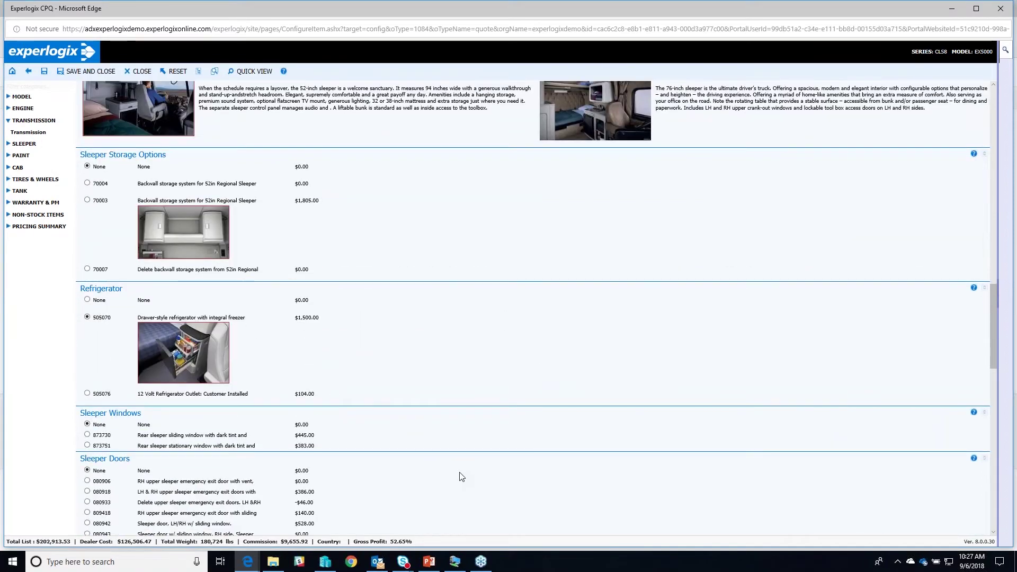
# Set the truck's paint color to blue in the Paint Workscreen
pyautogui.scroll(-3, 459, 477)
pyautogui.scroll(-4, 461, 476)
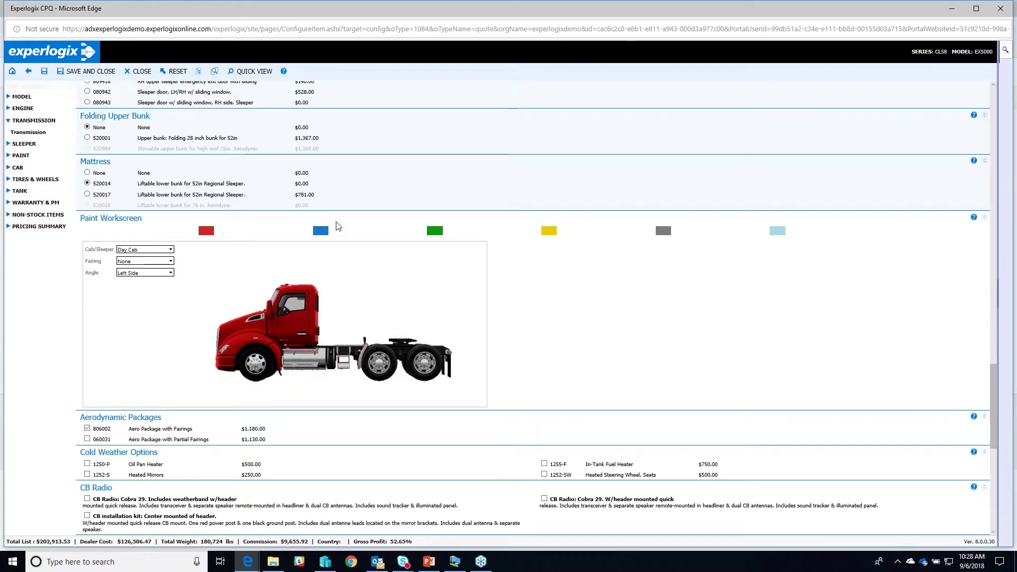
pyautogui.click(317, 233)
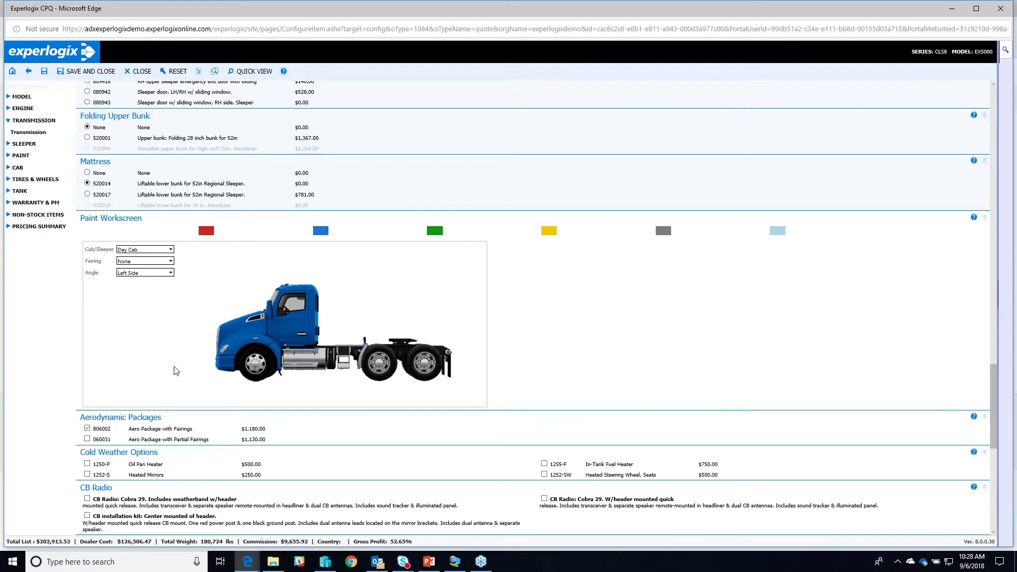
# Apply a customer discount of type Percent with a value of 10 in the Pricing Summary
pyautogui.scroll(-7, 532, 359)
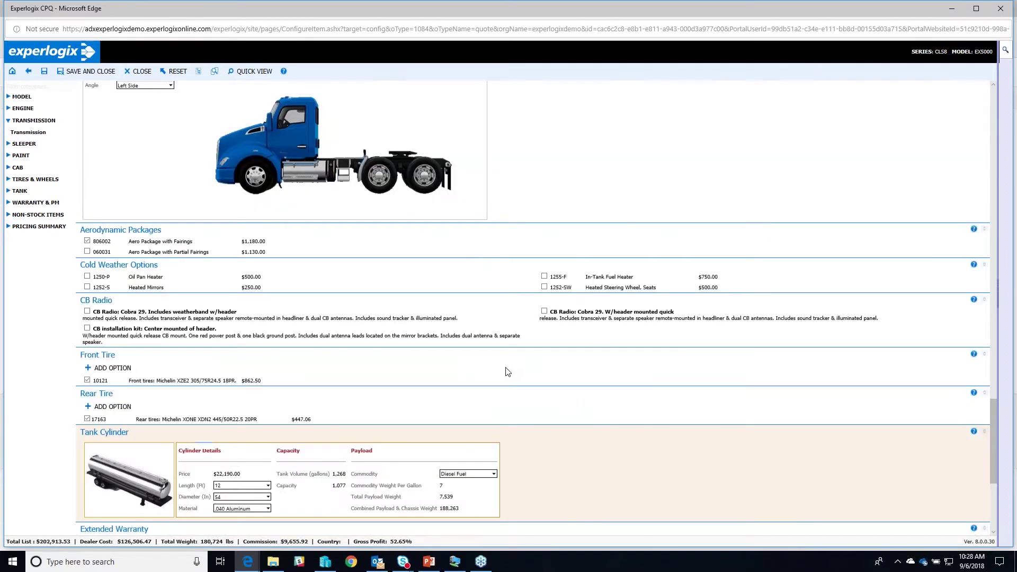
pyautogui.scroll(-1, 484, 427)
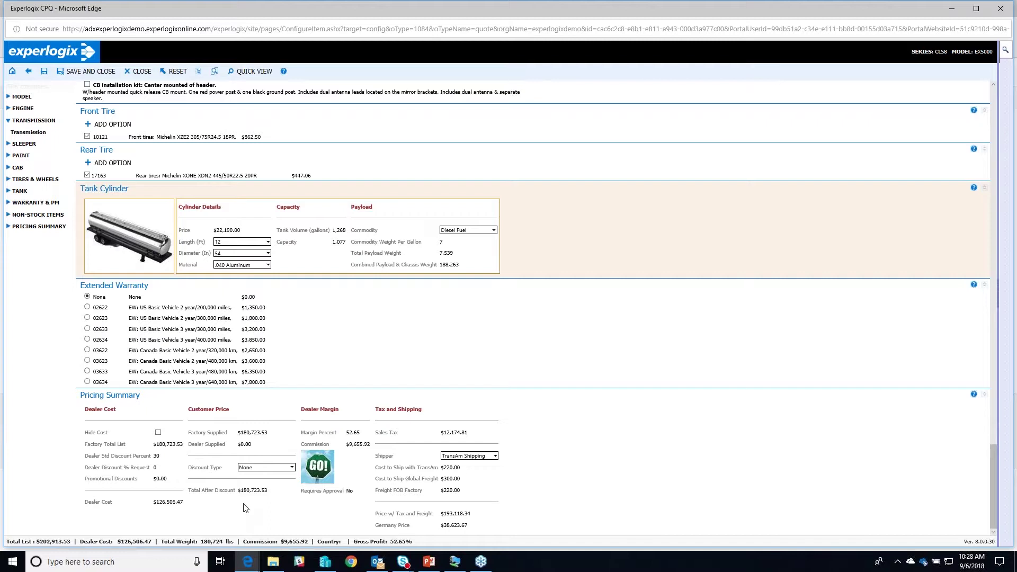
pyautogui.click(291, 467)
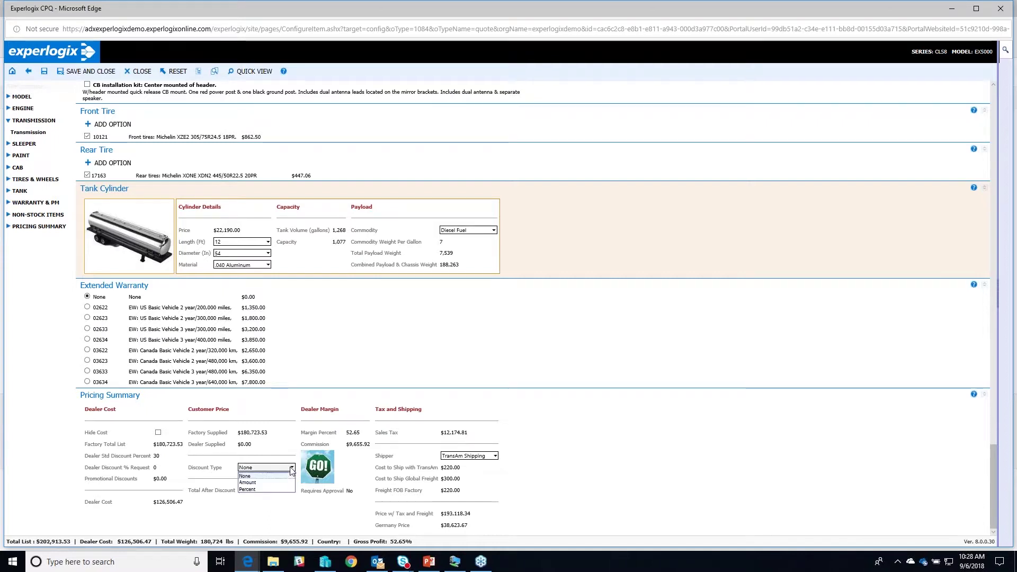
pyautogui.click(265, 489)
pyautogui.click(259, 479)
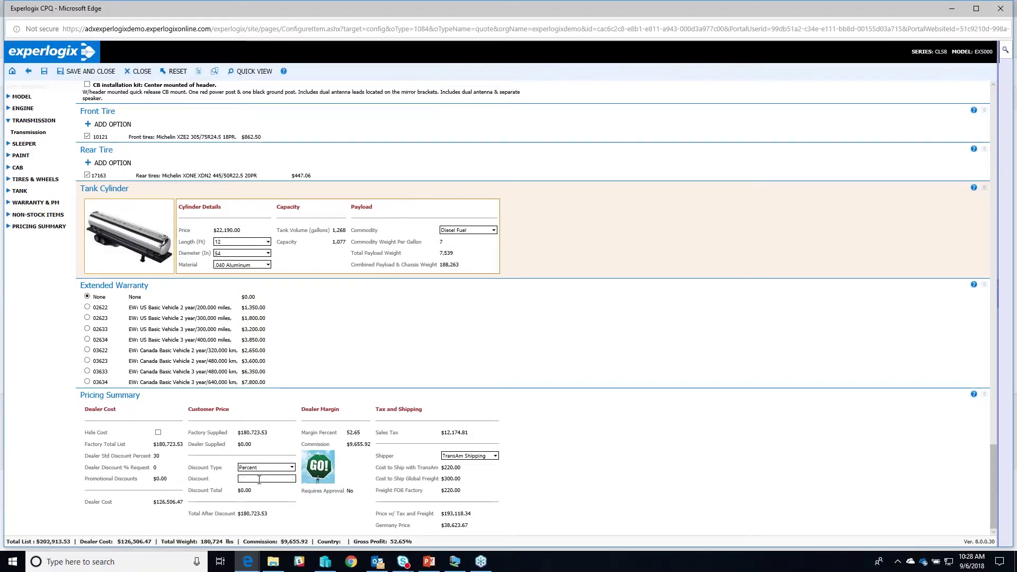
pyautogui.write('10')
pyautogui.press('Tab')
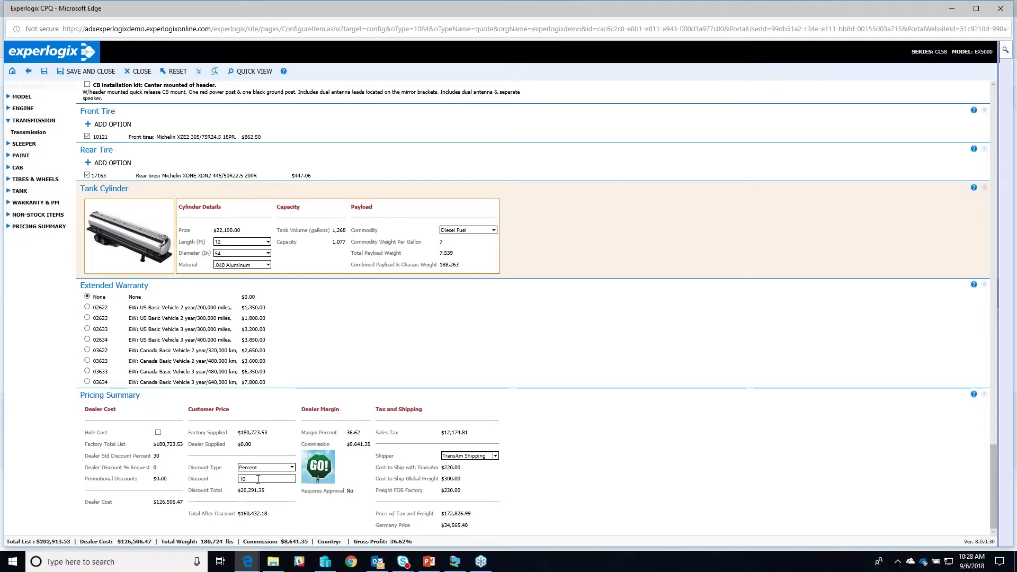
# Raise the percent discount to 40 and give "new transmission option" as the reason for discount
pyautogui.doubleClick(242, 481)
pyautogui.write('40')
pyautogui.press('Tab')
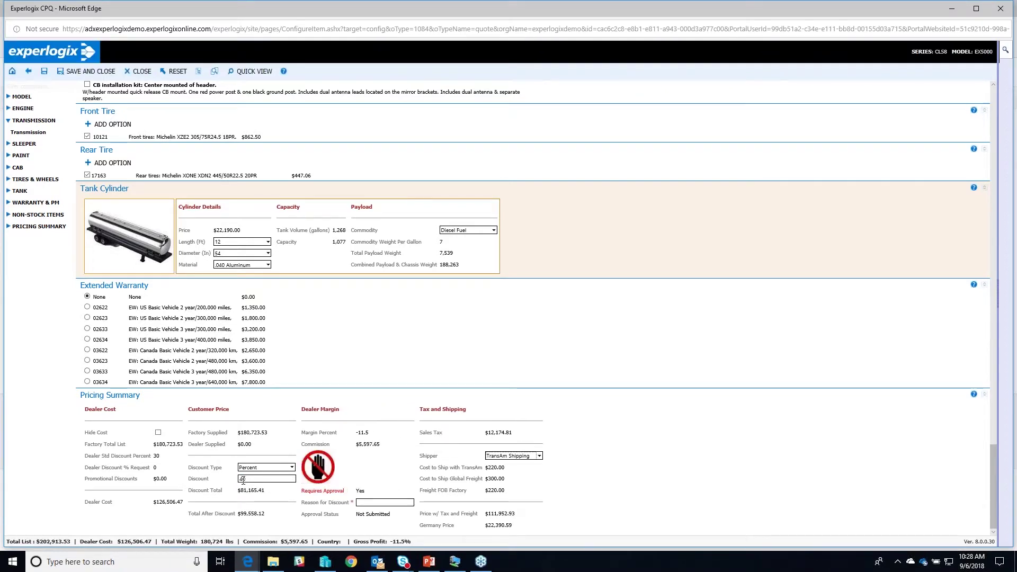
pyautogui.click(366, 503)
pyautogui.write('new transmission')
pyautogui.write(' option')
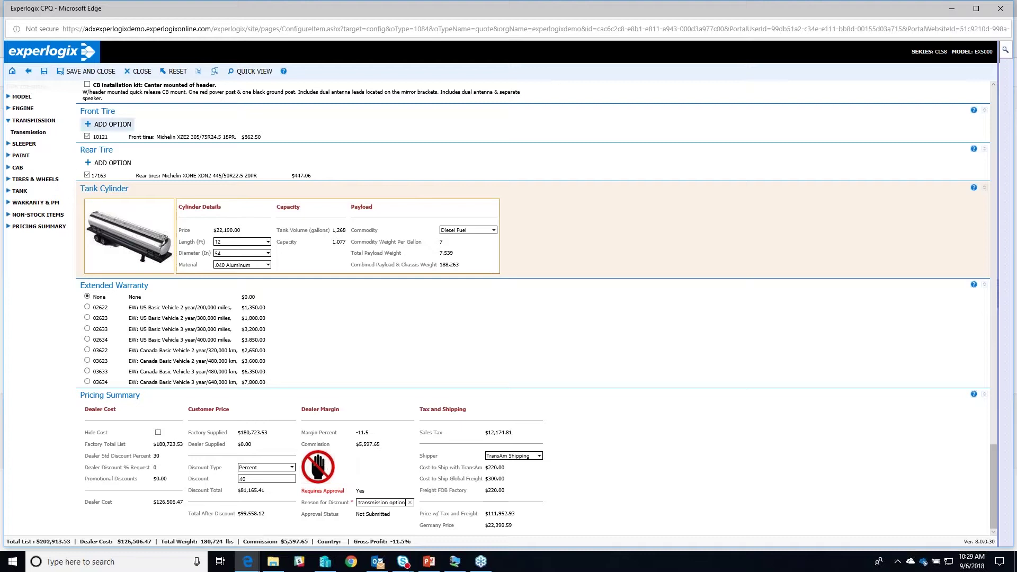
# Save and close the truck configuration and submit the New Truck for webinar quote in the dealer portal
pyautogui.click(96, 72)
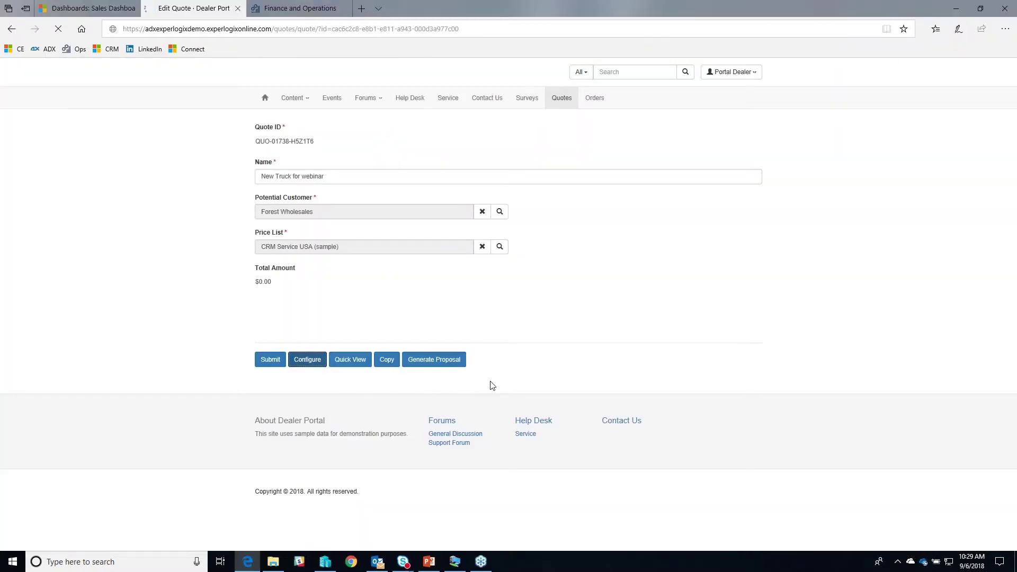
pyautogui.click(271, 358)
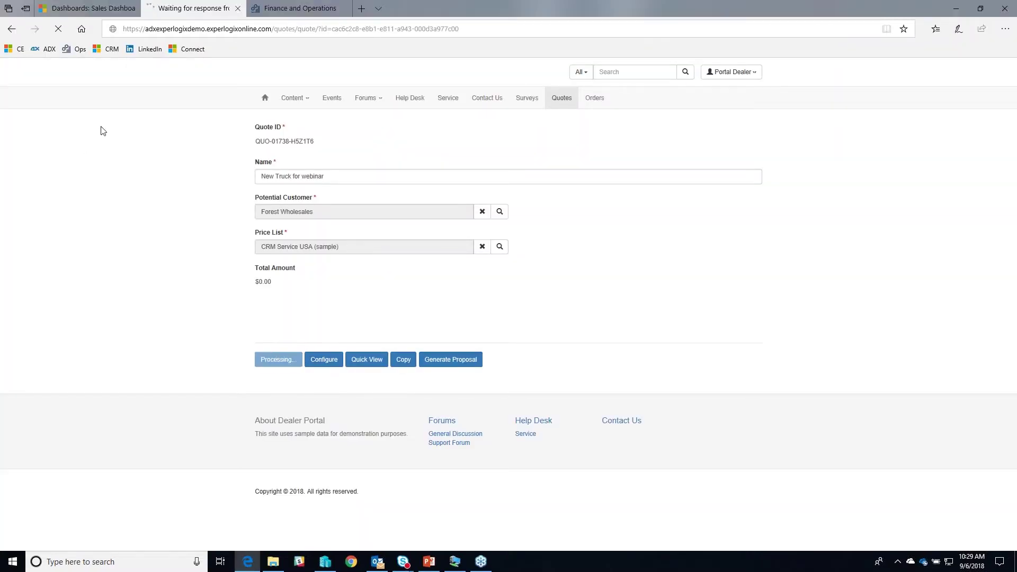
# Switch to the Dynamics 365 sales dashboard, refresh it, and open New Truck for webinar from Portal Quotes
pyautogui.moveTo(83, 11)
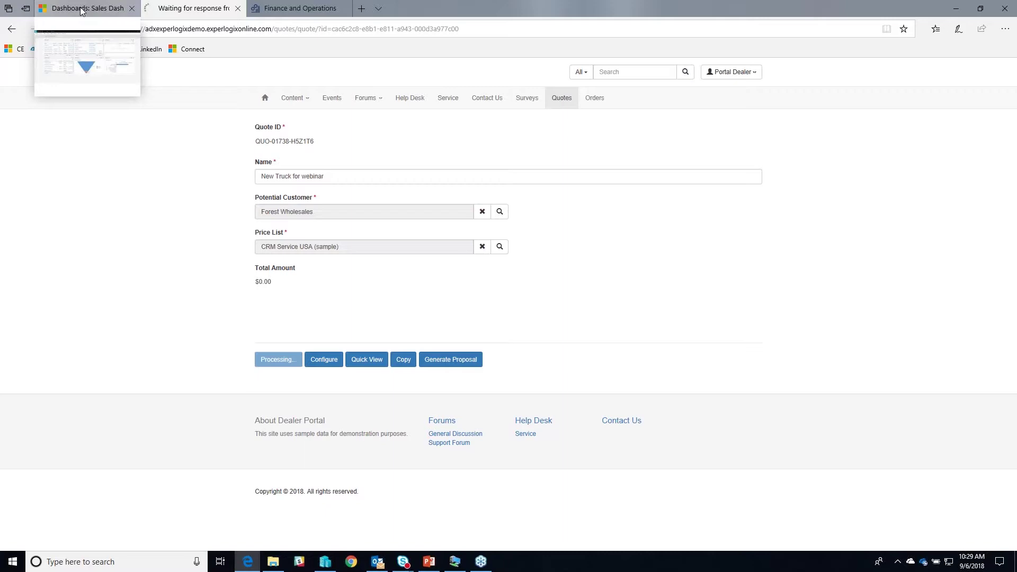
pyautogui.click(82, 11)
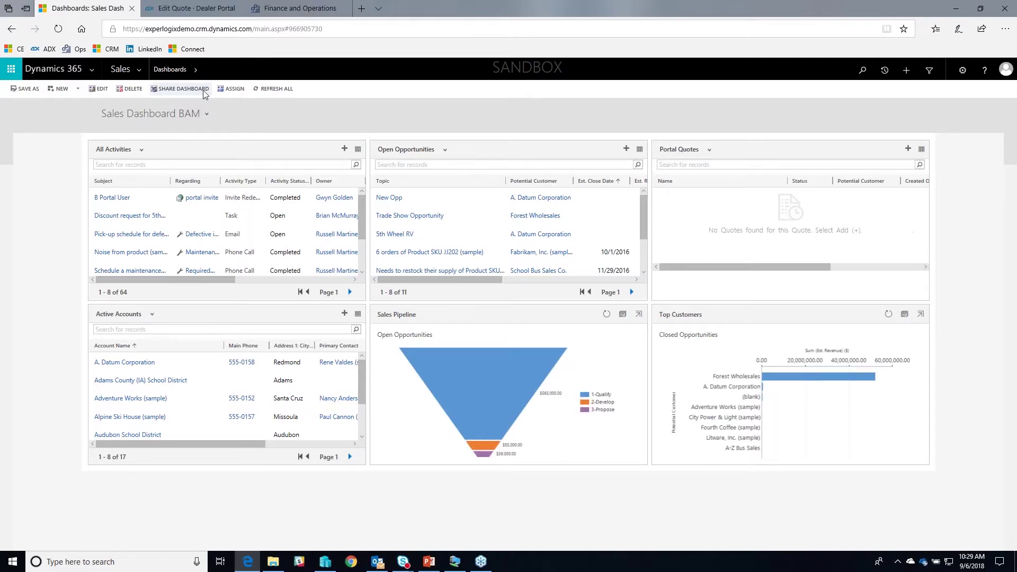
pyautogui.click(59, 31)
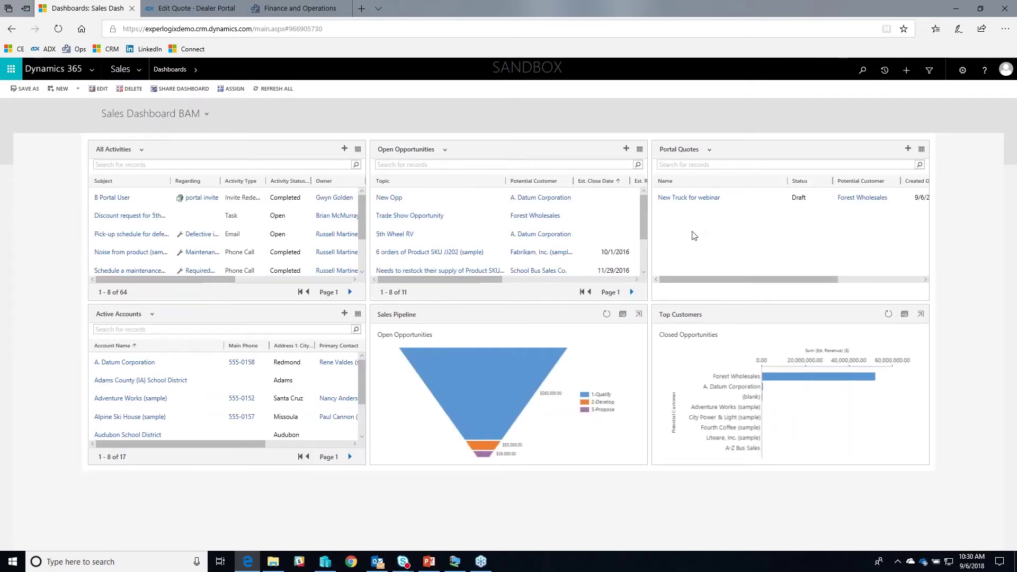
pyautogui.click(685, 200)
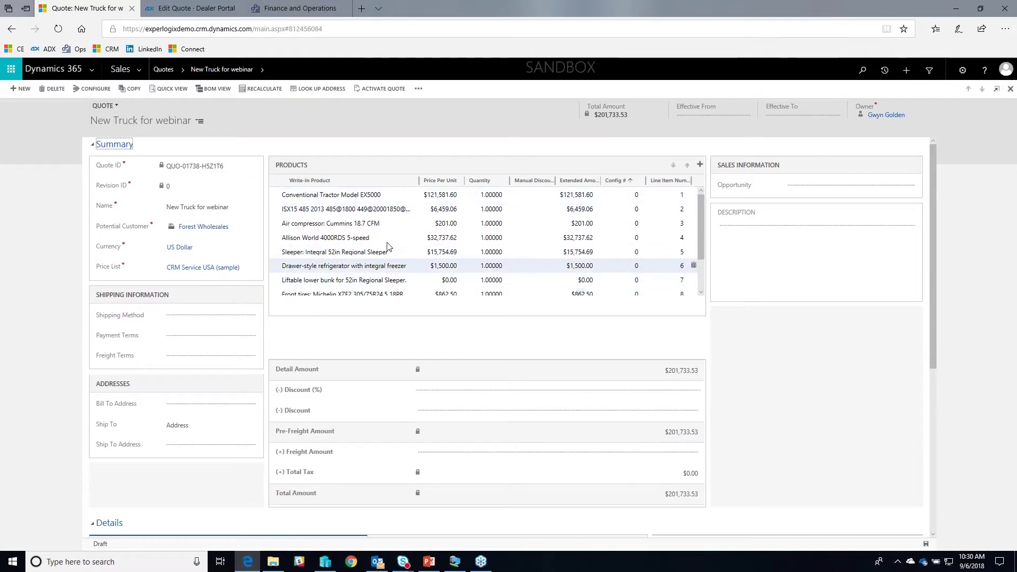
# Review the quote's configured items in the Quick View and its bill of materials in the BOM View
pyautogui.click(170, 89)
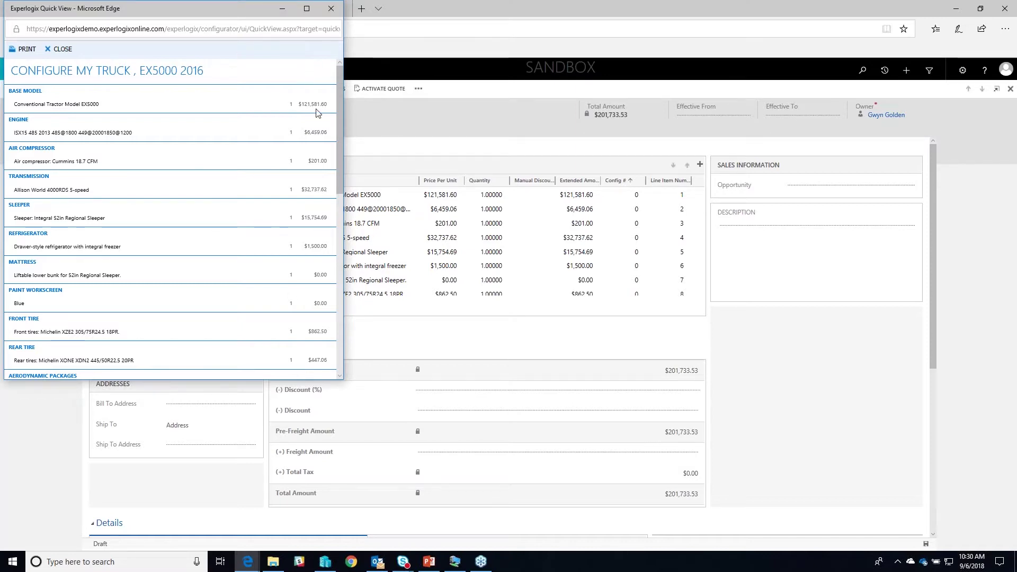
pyautogui.click(330, 9)
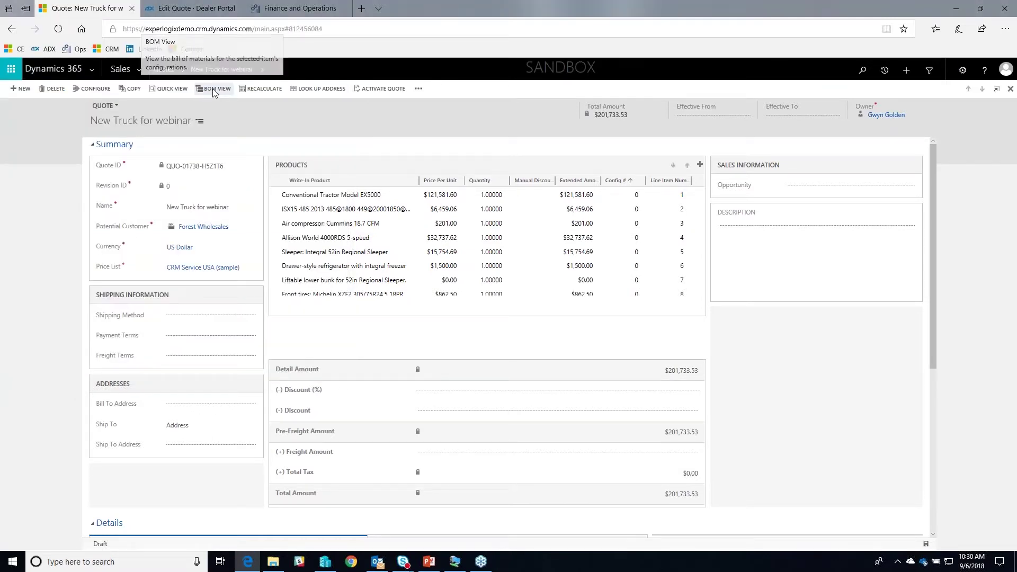
pyautogui.click(212, 91)
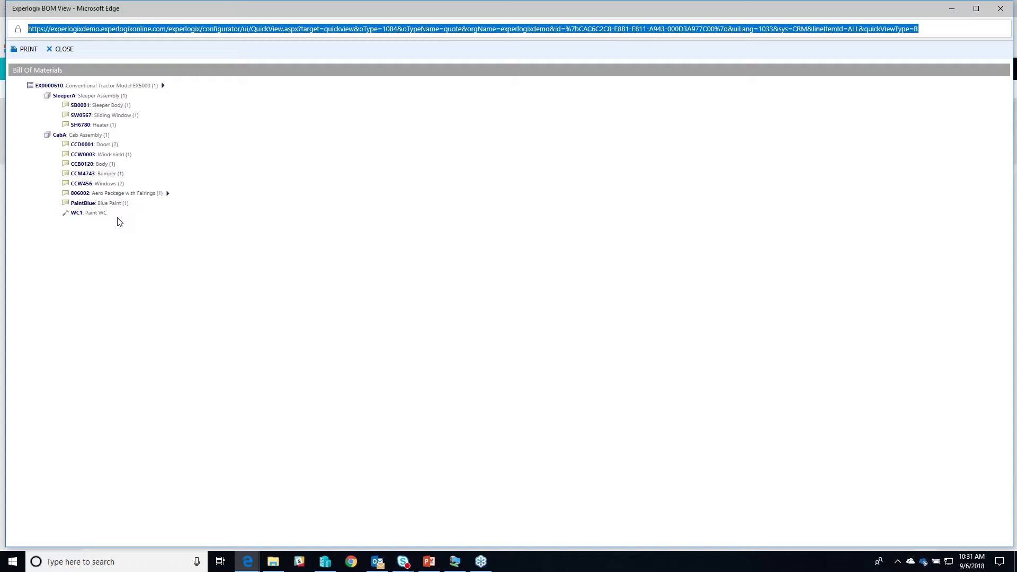
pyautogui.click(52, 49)
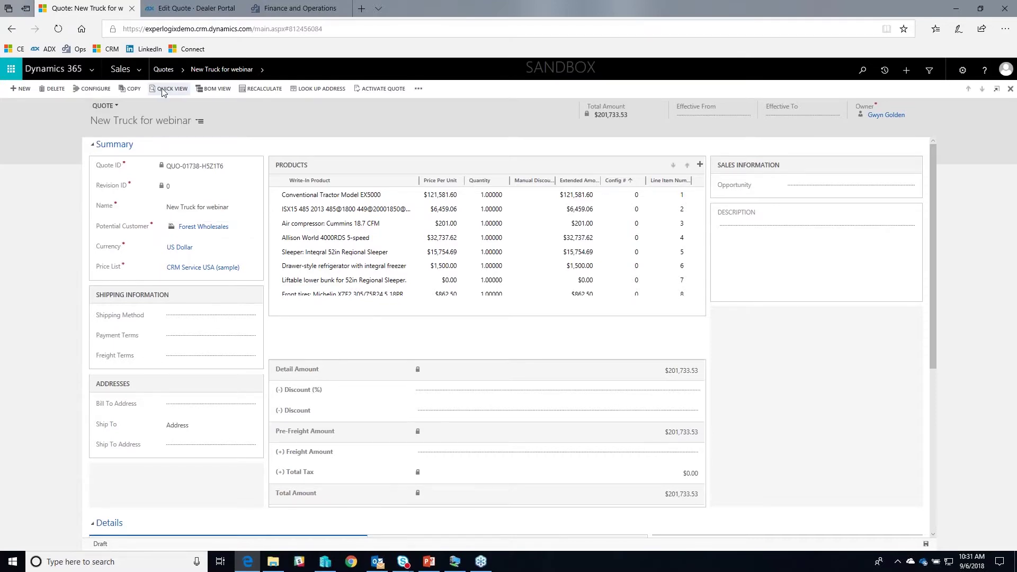
# Duplicate the quote's EX5000 configuration in the configurator and open the copy for editing
pyautogui.click(103, 90)
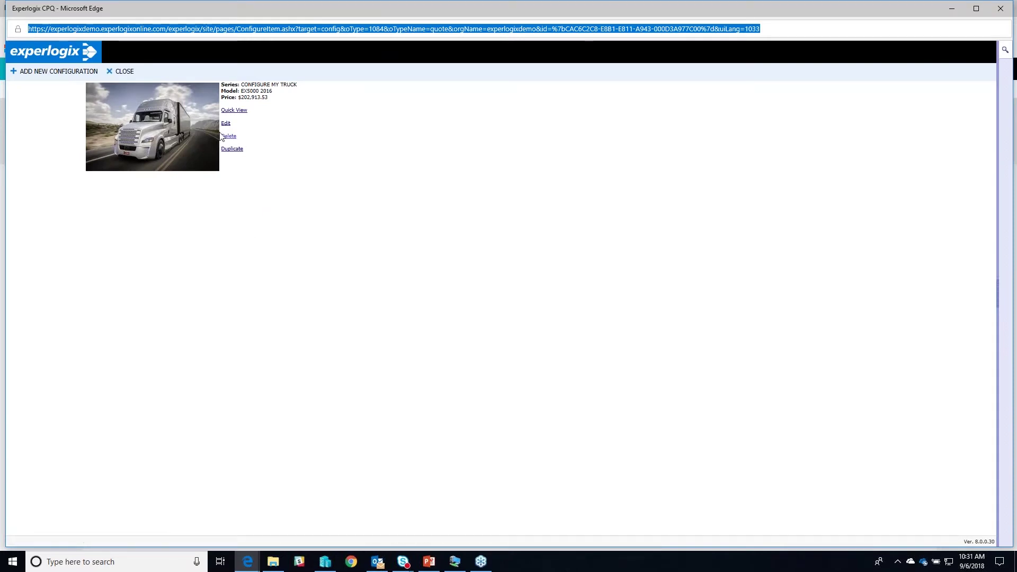
pyautogui.click(236, 150)
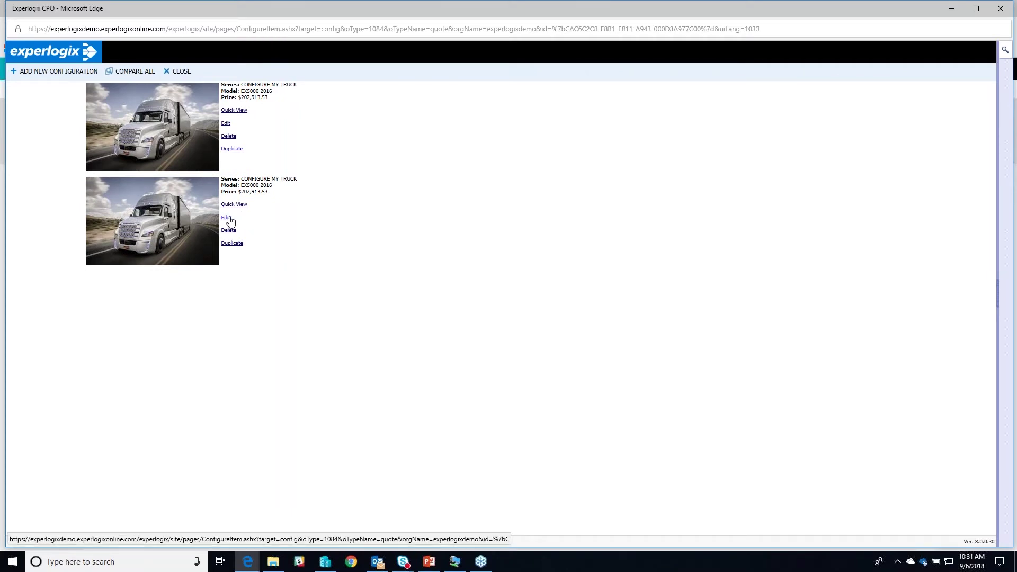
pyautogui.click(225, 218)
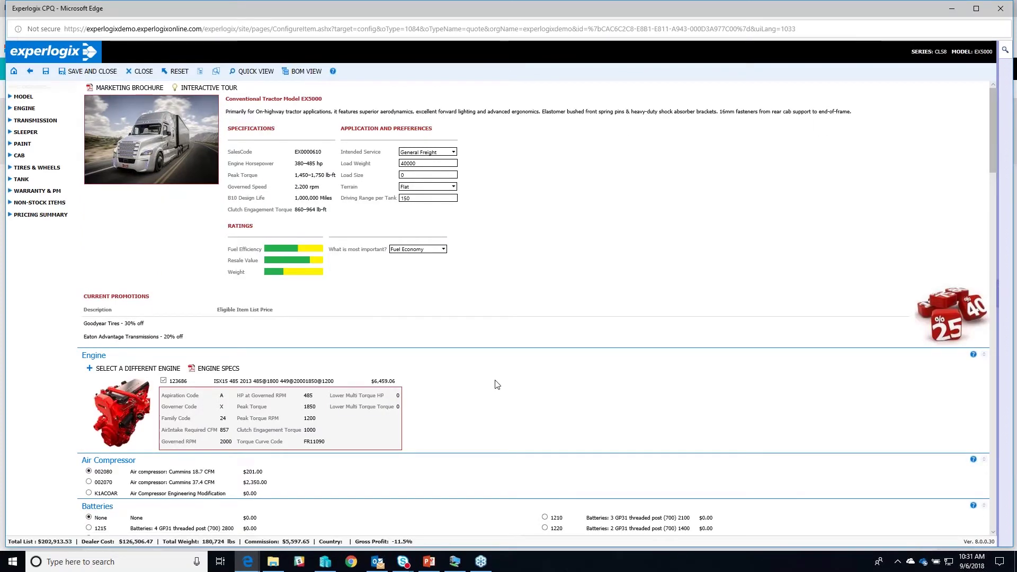
# Change the copied truck to green paint, folding upper bunk 520001 and lower bunk mattress 520017
pyautogui.scroll(-20, 497, 384)
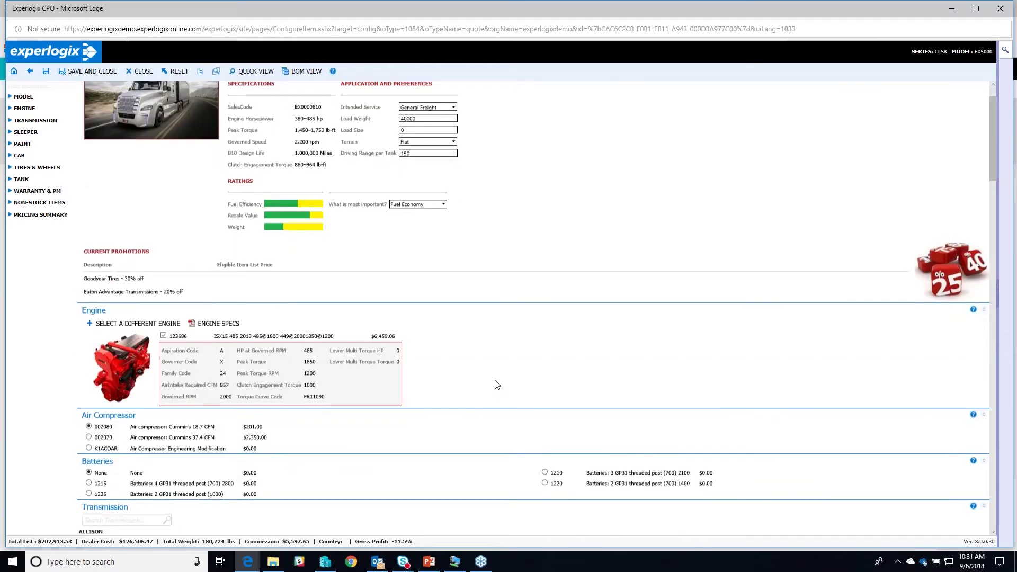
pyautogui.scroll(-5, 496, 384)
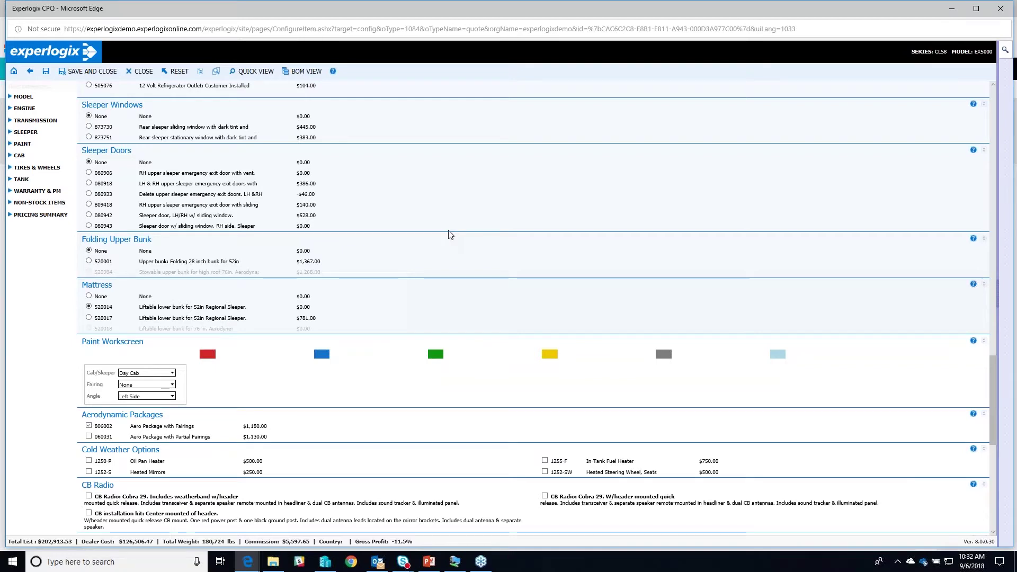
pyautogui.scroll(2, 449, 234)
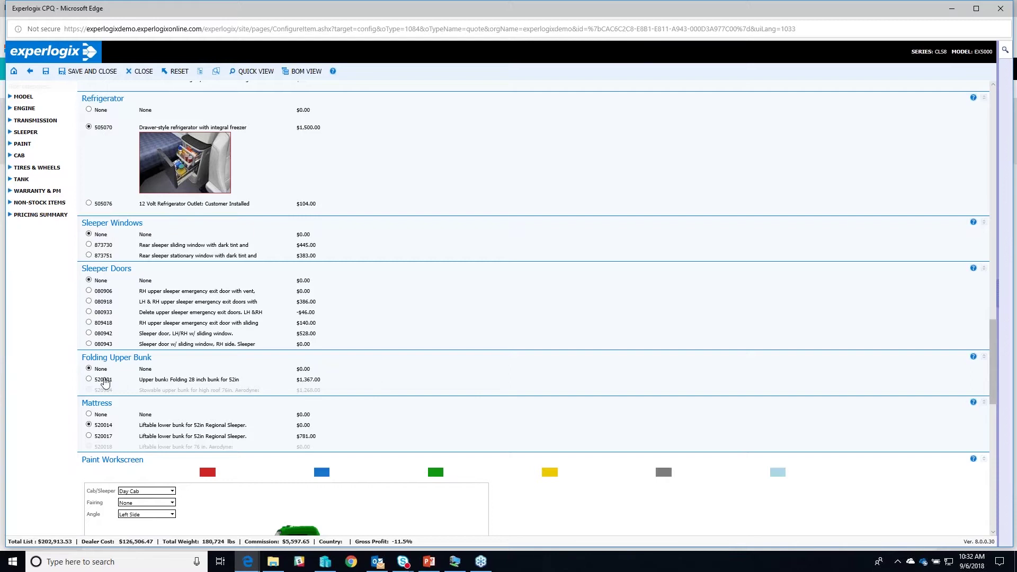
pyautogui.click(89, 380)
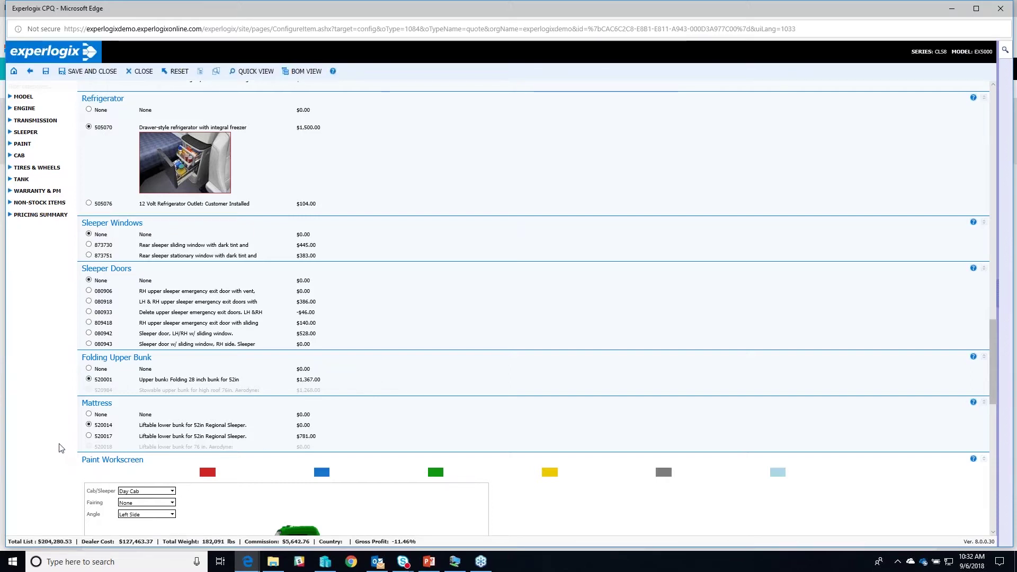
pyautogui.click(89, 437)
# Save the edited copy and return to the quote's list of configurations
pyautogui.scroll(-3, 443, 345)
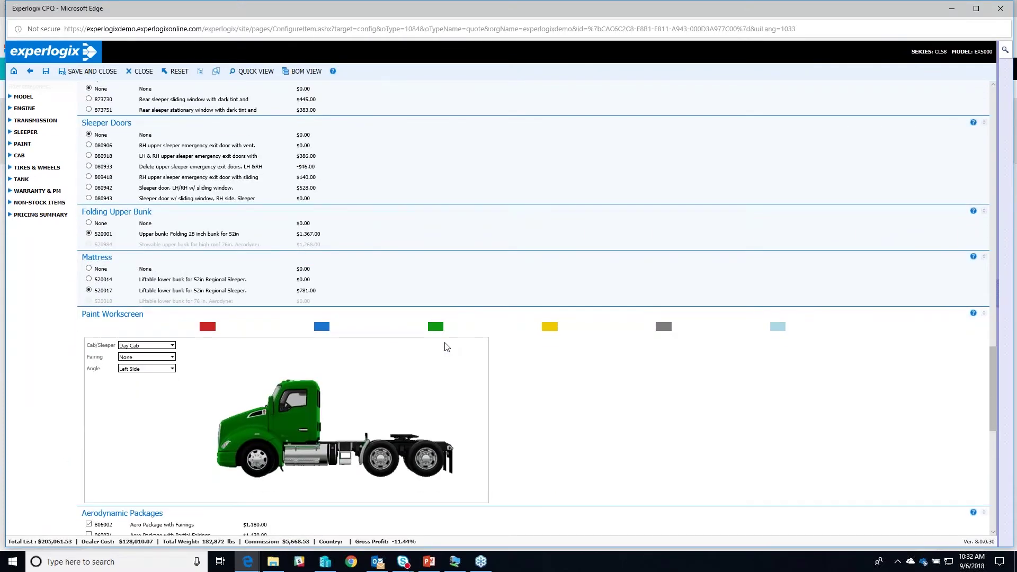
pyautogui.scroll(-10, 447, 347)
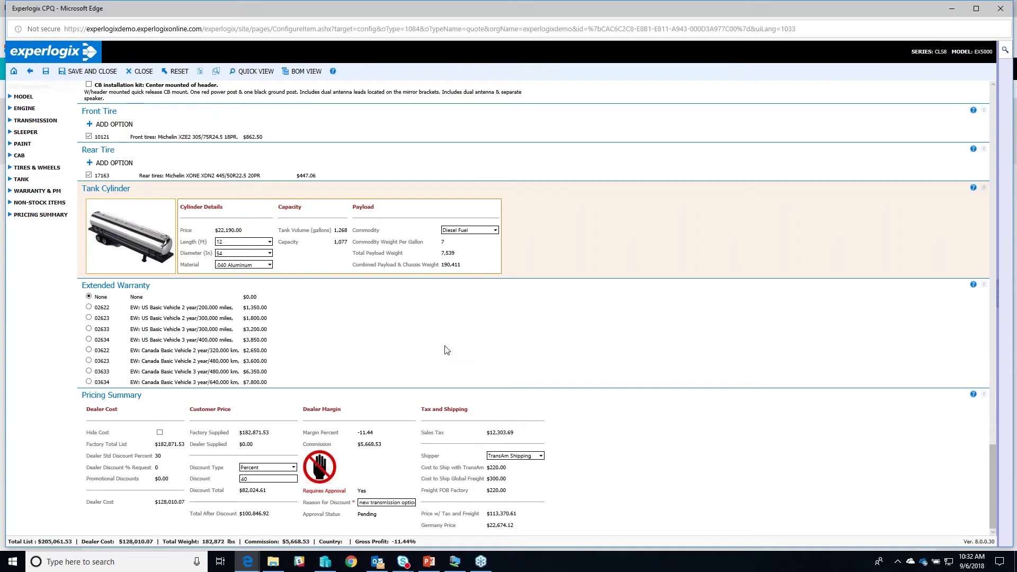
pyautogui.scroll(12, 447, 349)
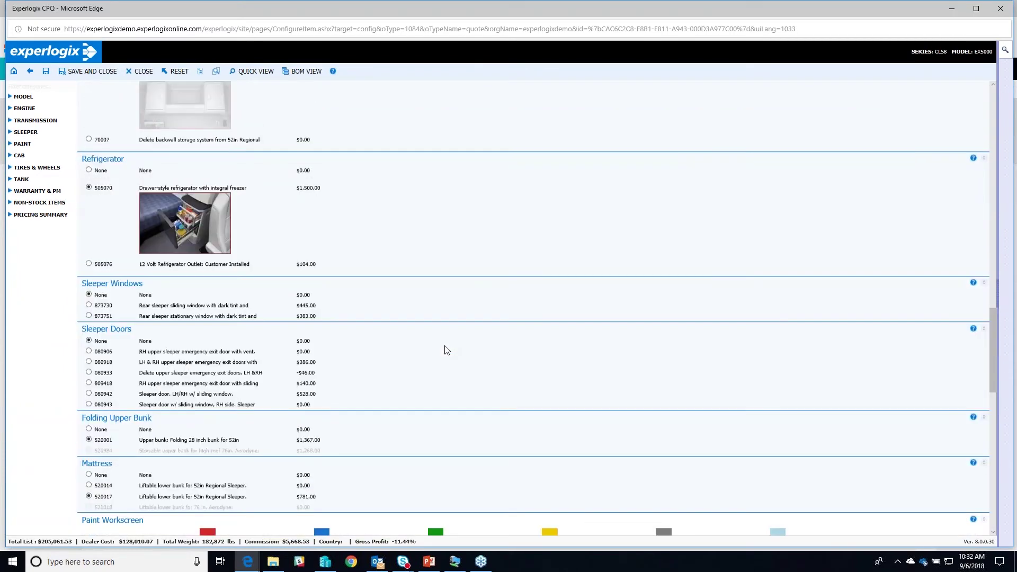
pyautogui.scroll(15, 446, 349)
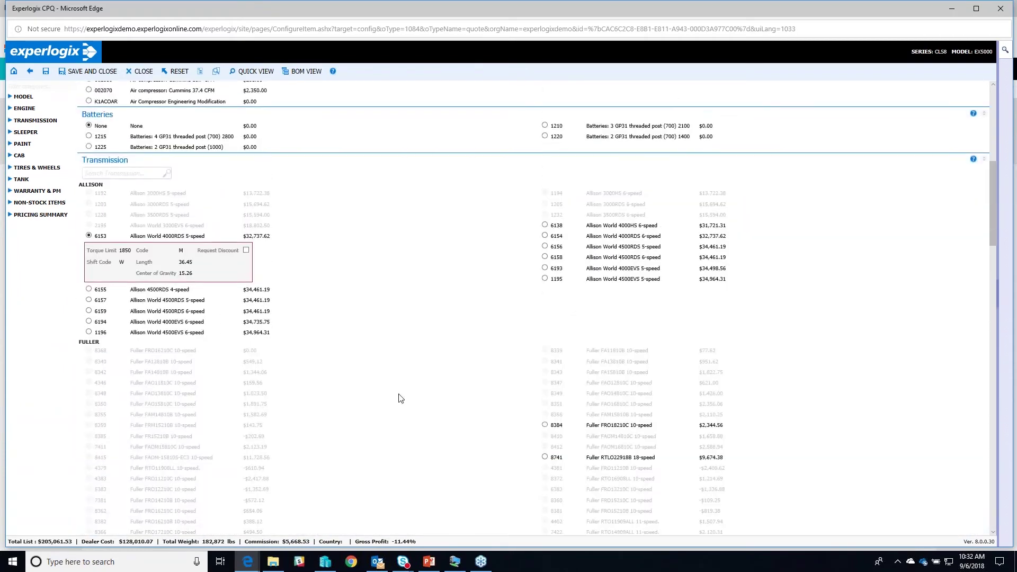
pyautogui.scroll(7, 400, 398)
pyautogui.click(46, 72)
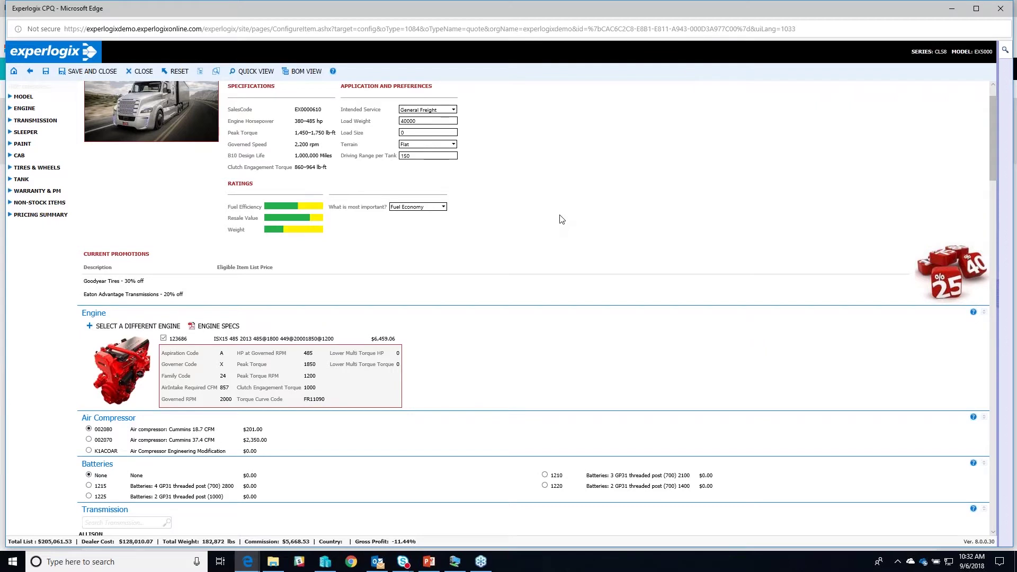
pyautogui.click(15, 73)
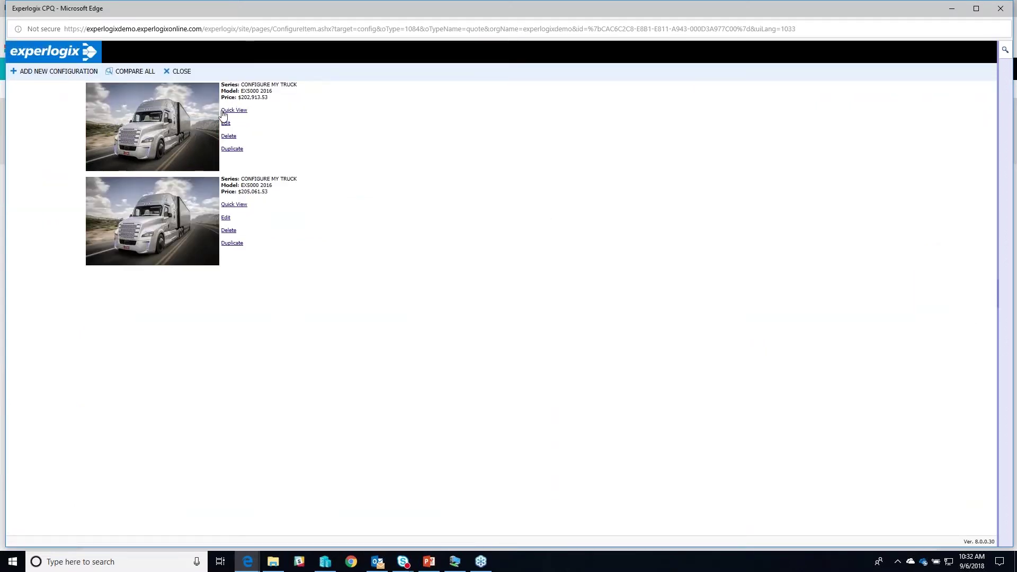
# Compare all of the quote's configurations showing only their differences, and close the comparison
pyautogui.click(129, 73)
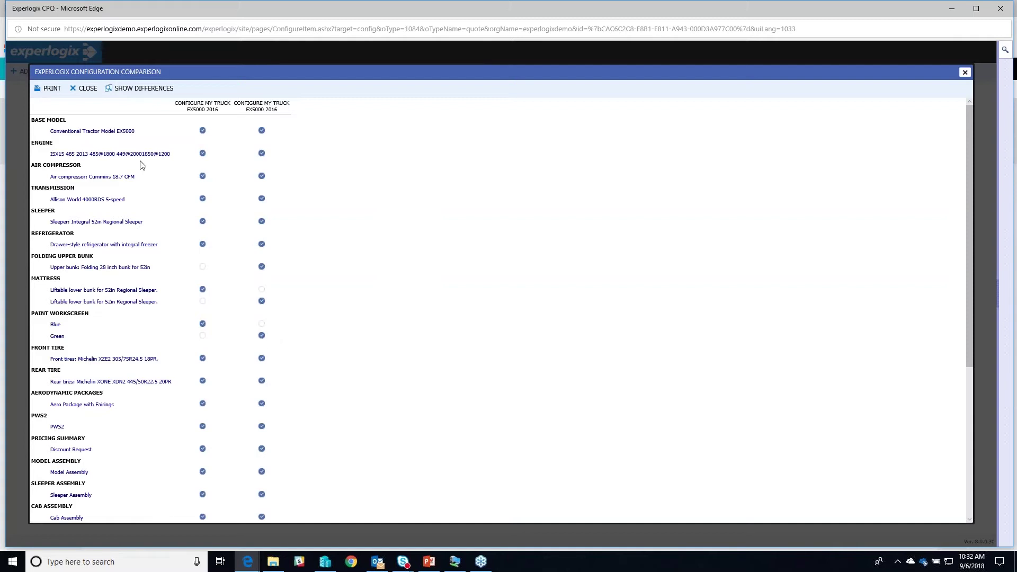
pyautogui.click(142, 91)
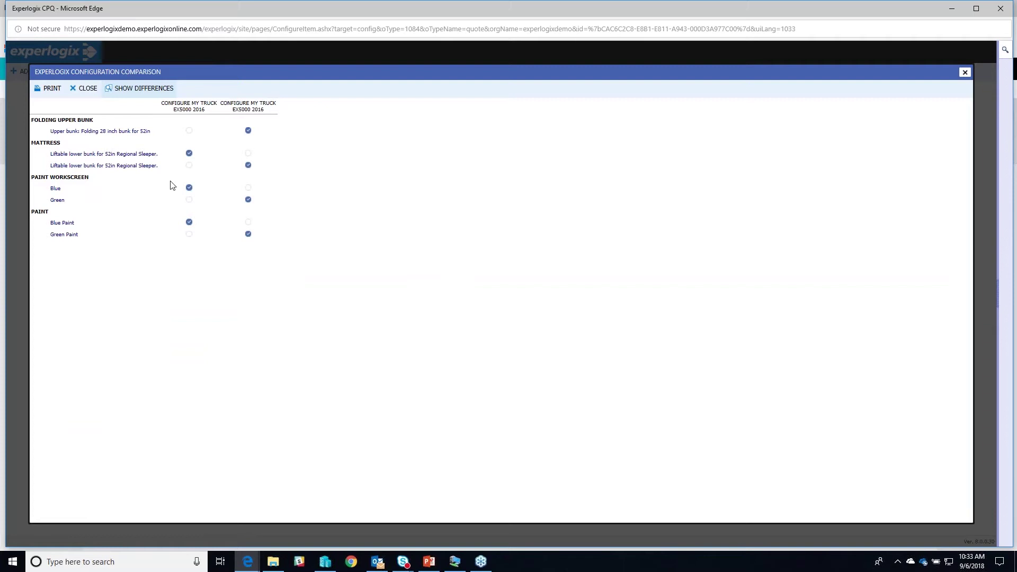
pyautogui.click(80, 87)
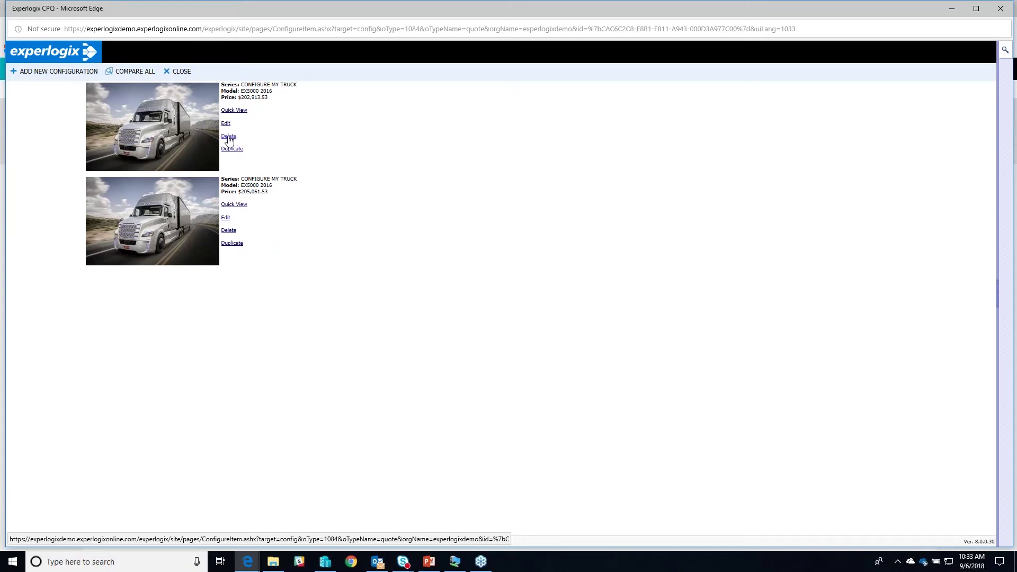
# Delete the first EX5000 configuration from the quote and close the configurator
pyautogui.click(229, 138)
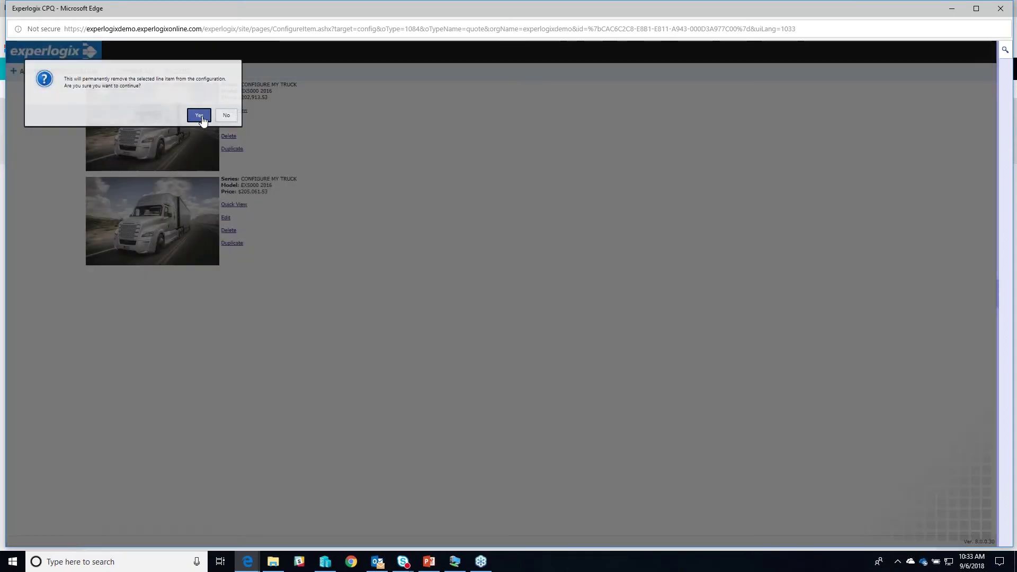
pyautogui.click(200, 117)
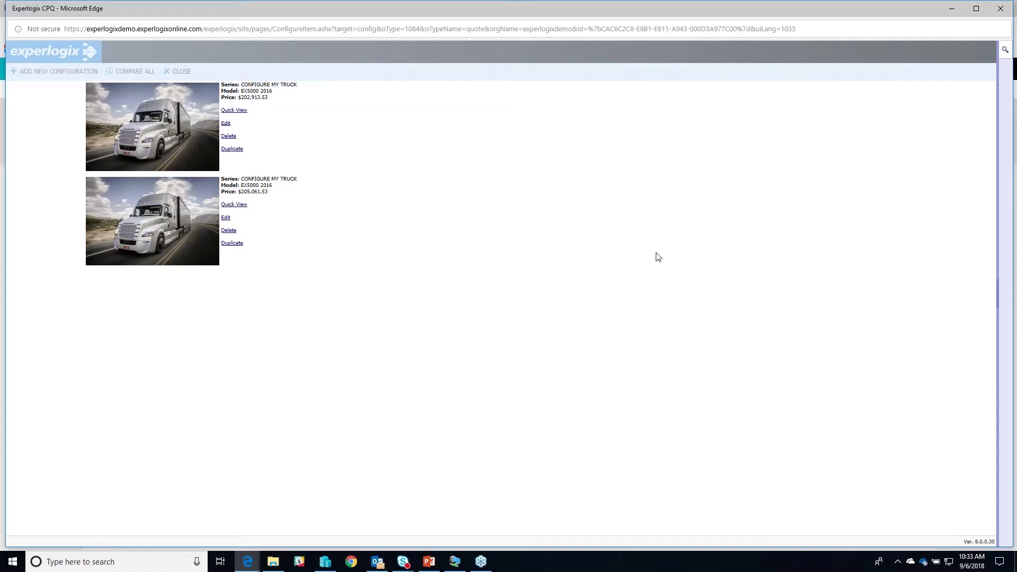
pyautogui.click(125, 71)
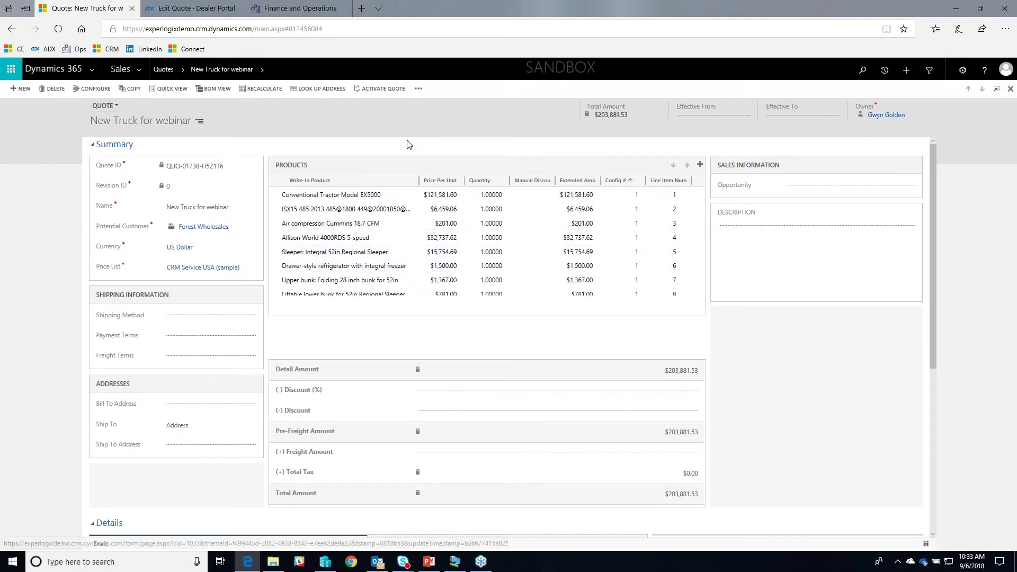
# Activate the New Truck for webinar quote and create an order from it
pyautogui.click(386, 89)
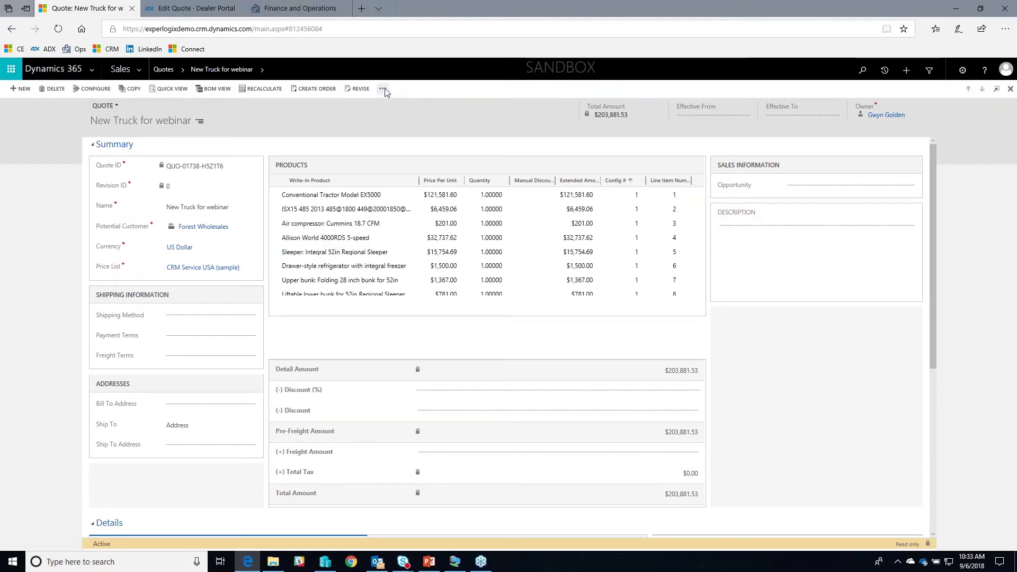
pyautogui.click(384, 89)
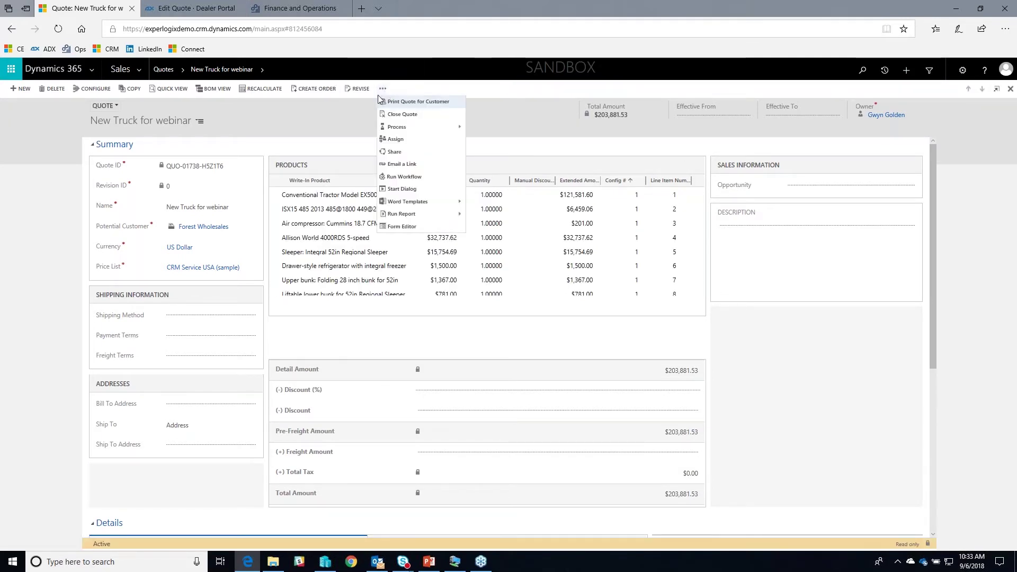
pyautogui.click(339, 113)
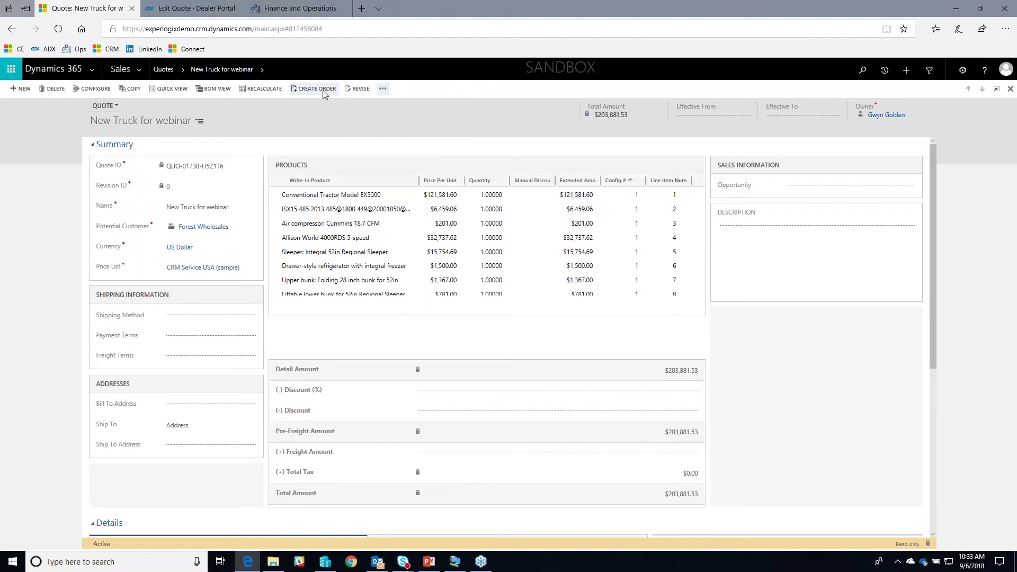
pyautogui.click(325, 91)
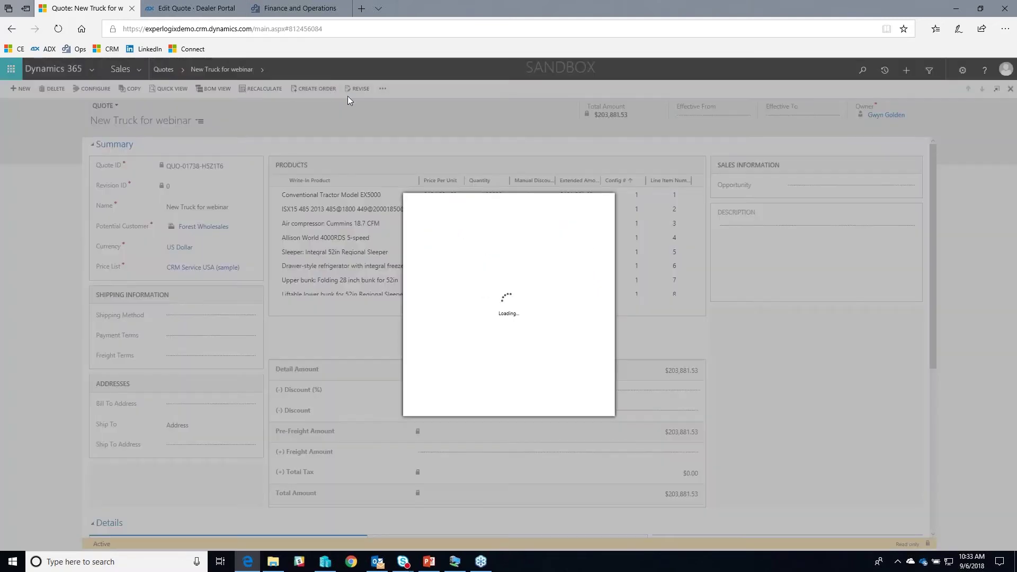
pyautogui.click(547, 406)
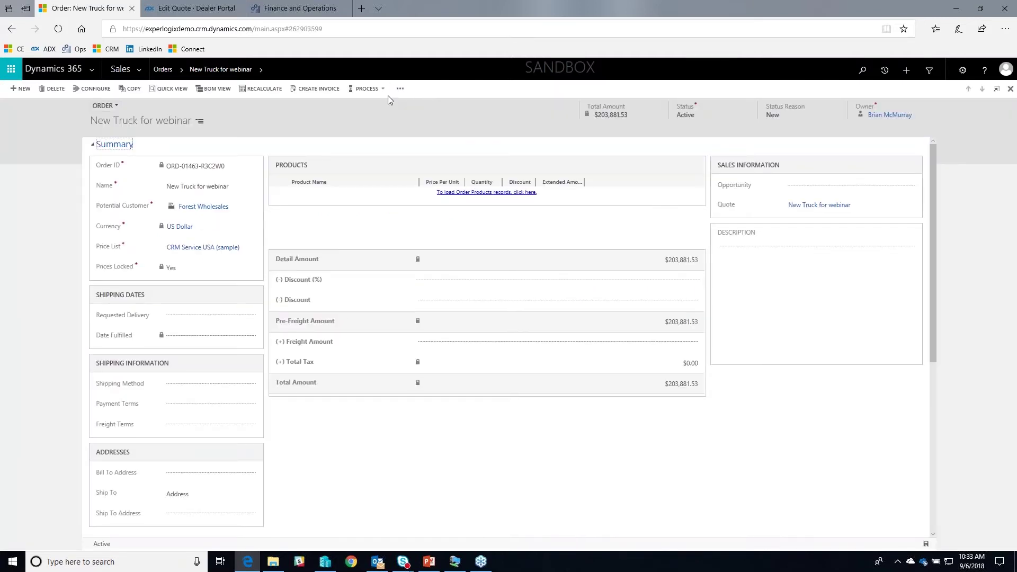
# Fulfill the New Truck for webinar order, accepting the Close Order details as they are
pyautogui.click(401, 90)
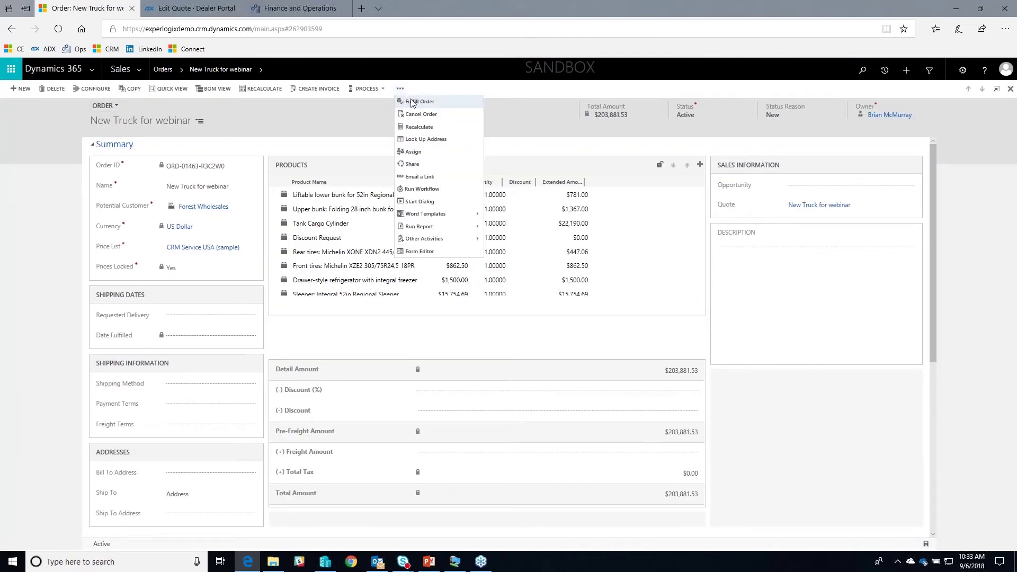
pyautogui.click(414, 102)
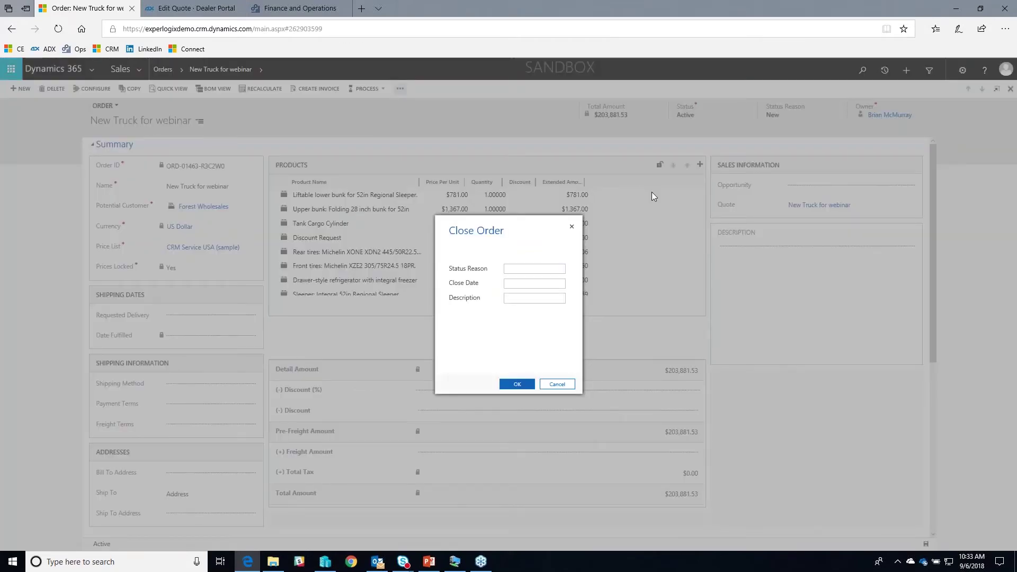
pyautogui.click(517, 384)
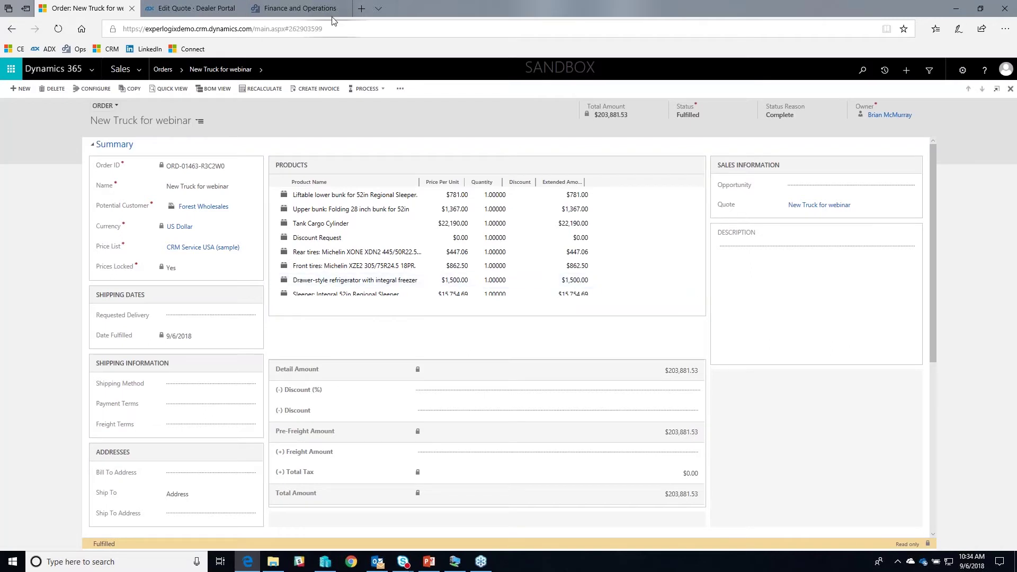
# Switch to Dynamics 365 Finance and Operations, refresh the timed-out session and list the unconfirmed sales orders
pyautogui.click(303, 11)
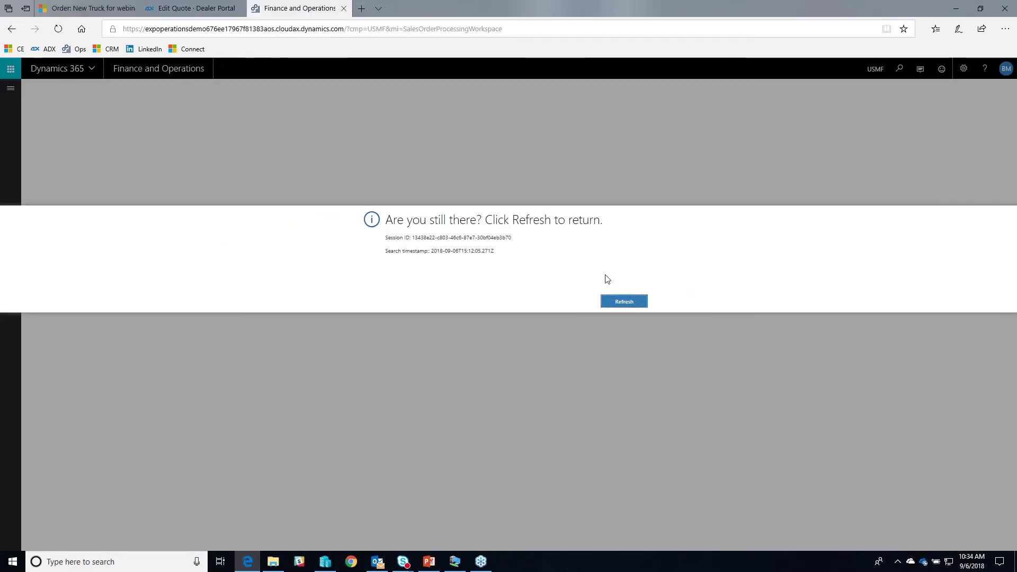
pyautogui.click(622, 300)
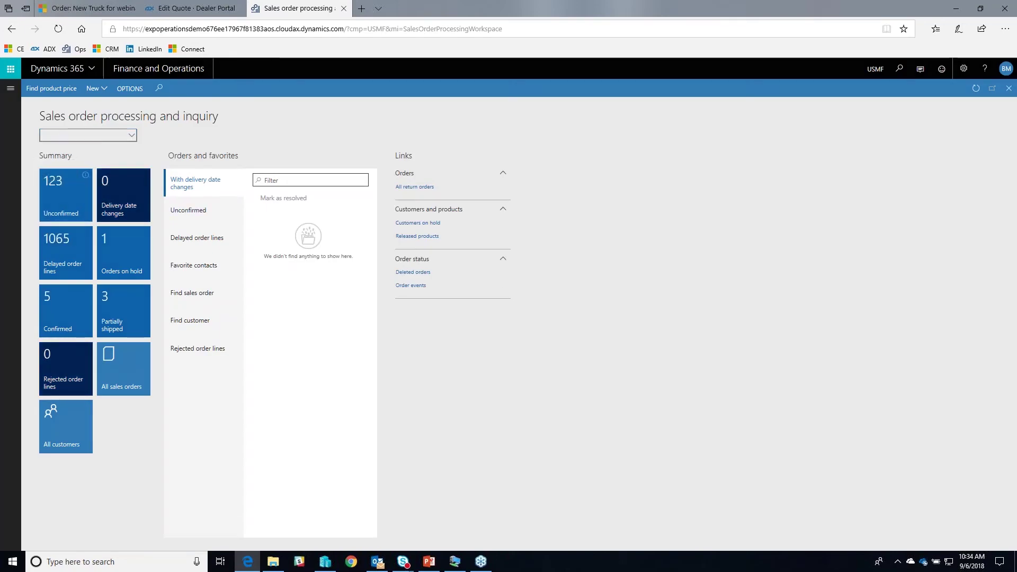
pyautogui.click(58, 194)
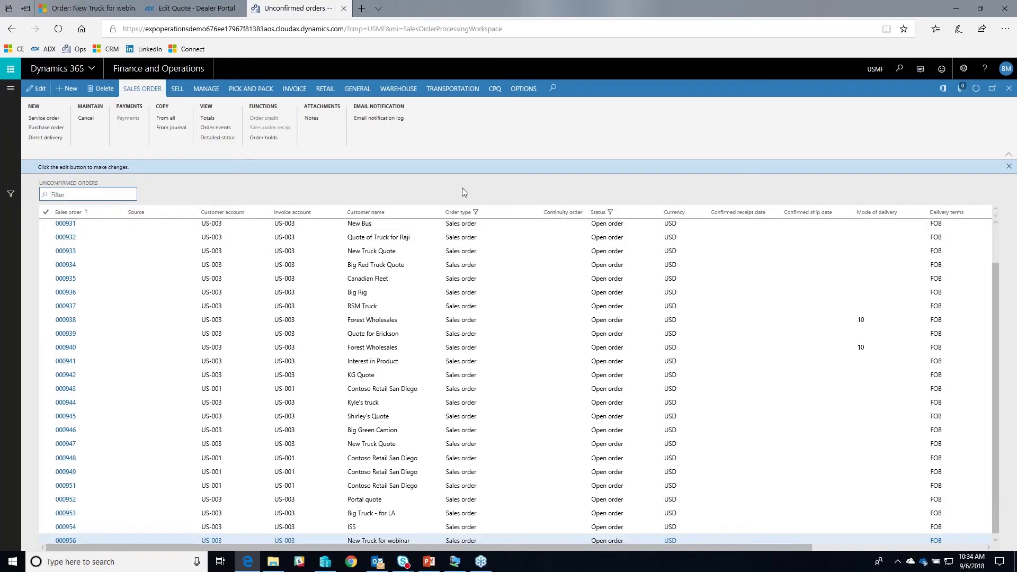
# Open the New Truck for webinar sales order and display its CPQ commands
pyautogui.click(399, 537)
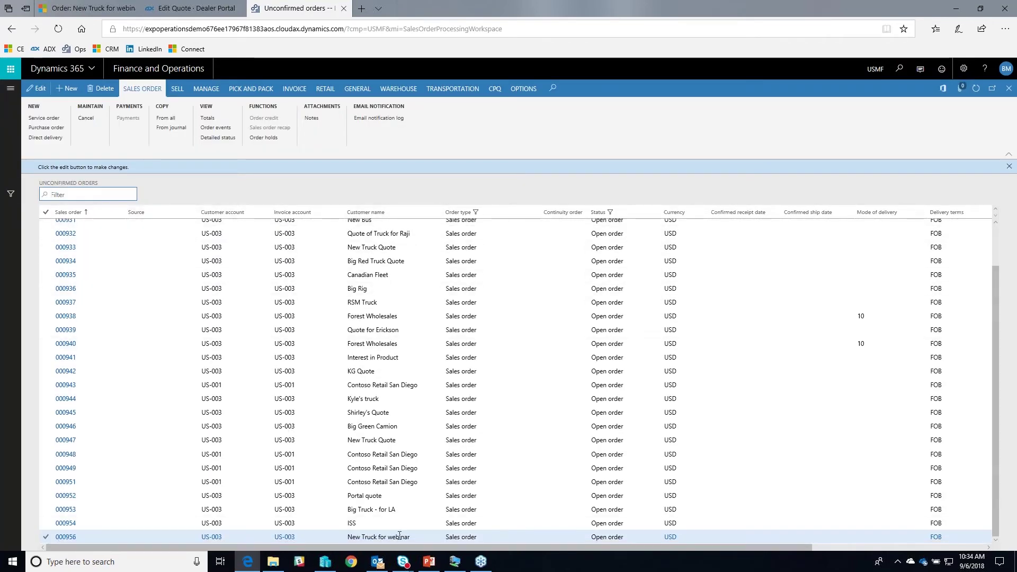
pyautogui.click(68, 537)
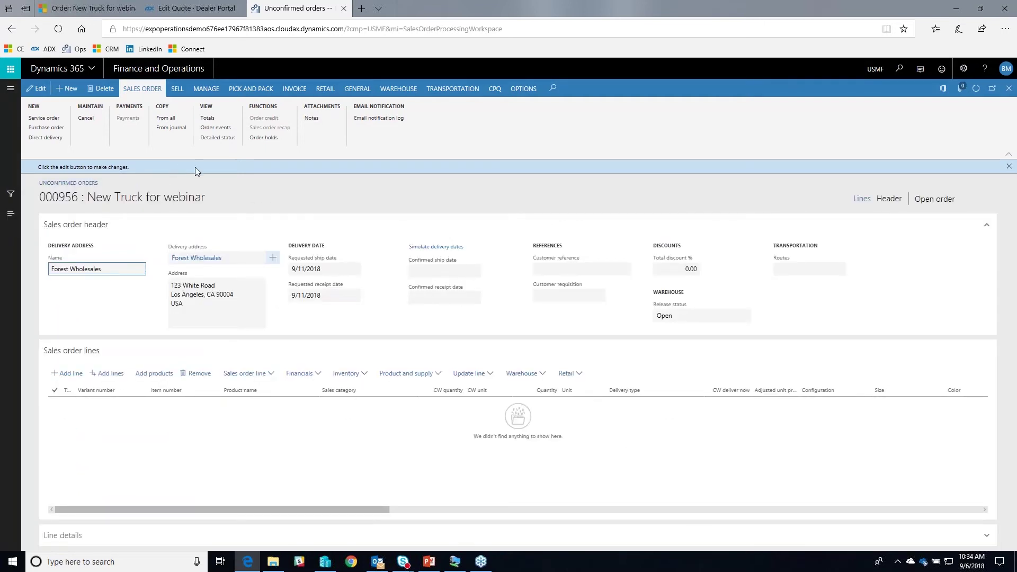
pyautogui.click(495, 88)
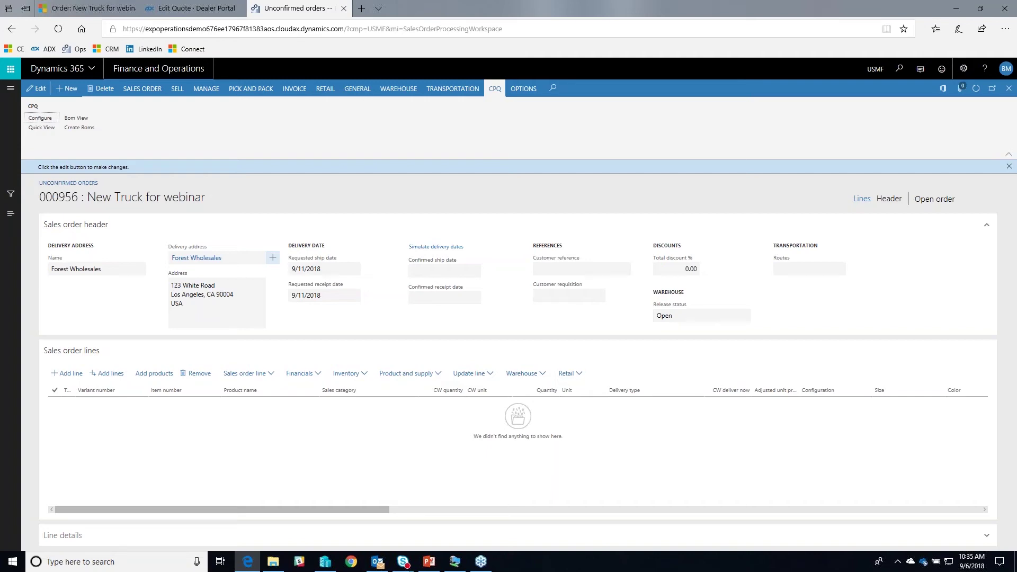
# Switch to PowerPoint, start the slide show from the beginning and advance to the Blue Chip Dynamics Customers by Industry slide
pyautogui.hotkey('alt', 'Tab')
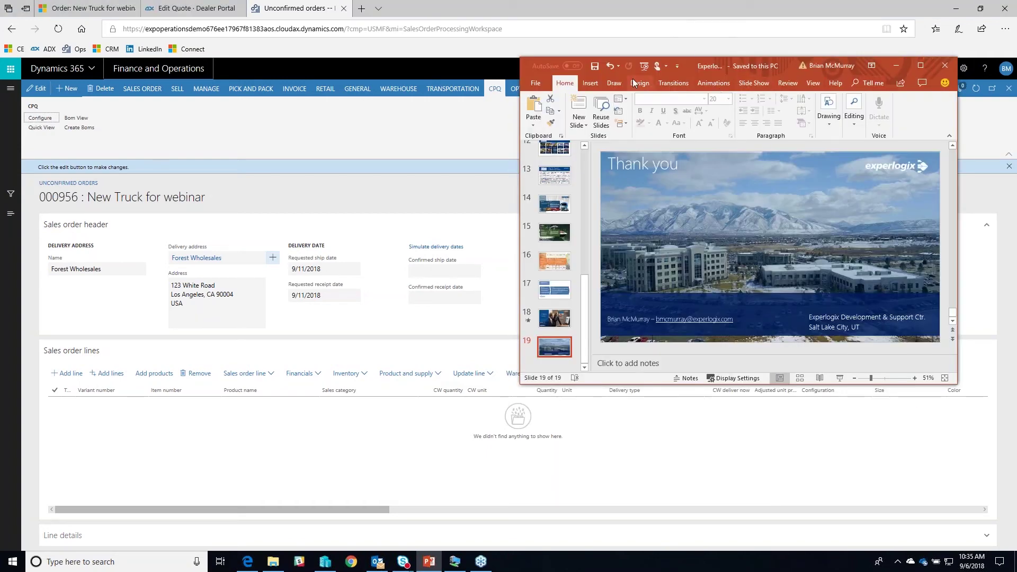
pyautogui.click(644, 67)
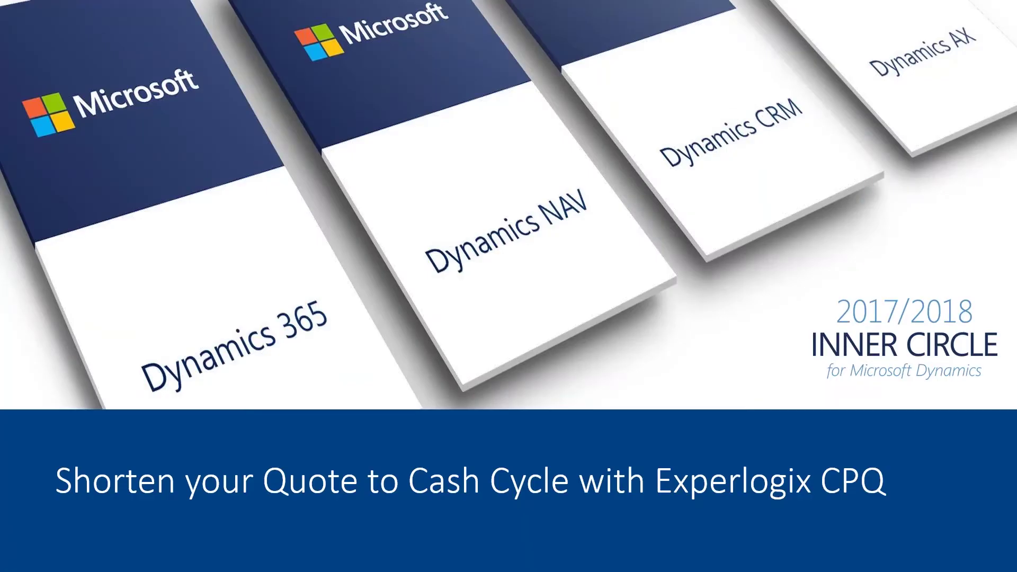
pyautogui.press('Right')
pyautogui.press('Right')
pyautogui.press('Right')
pyautogui.press('Right')
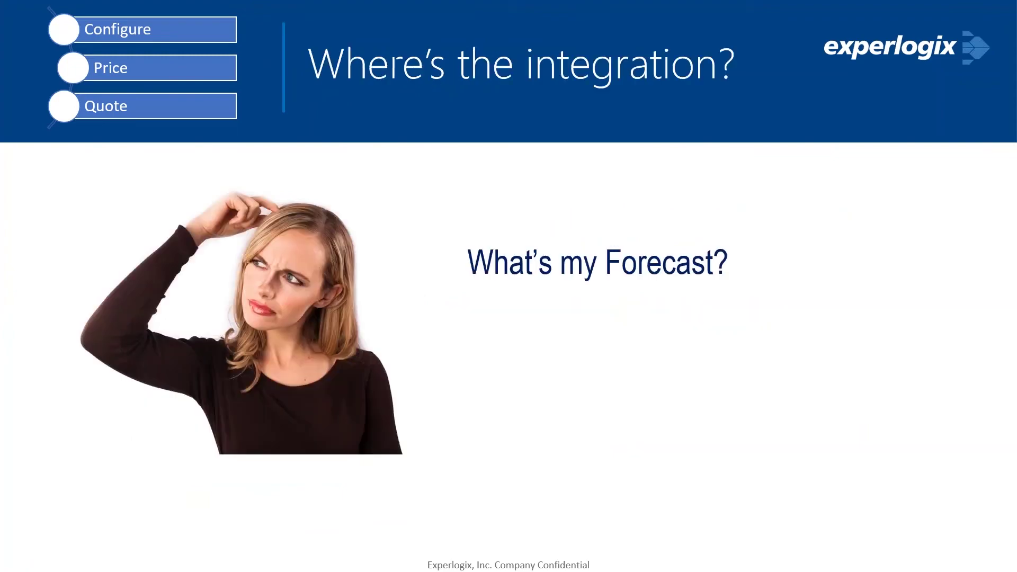
pyautogui.press('Right')
pyautogui.press('Right')
pyautogui.press('Right')
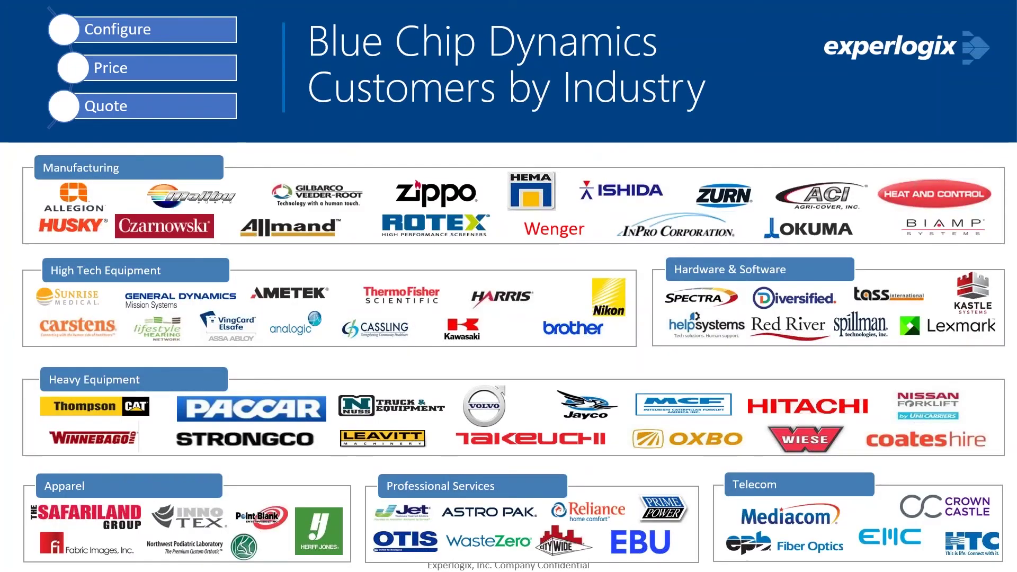